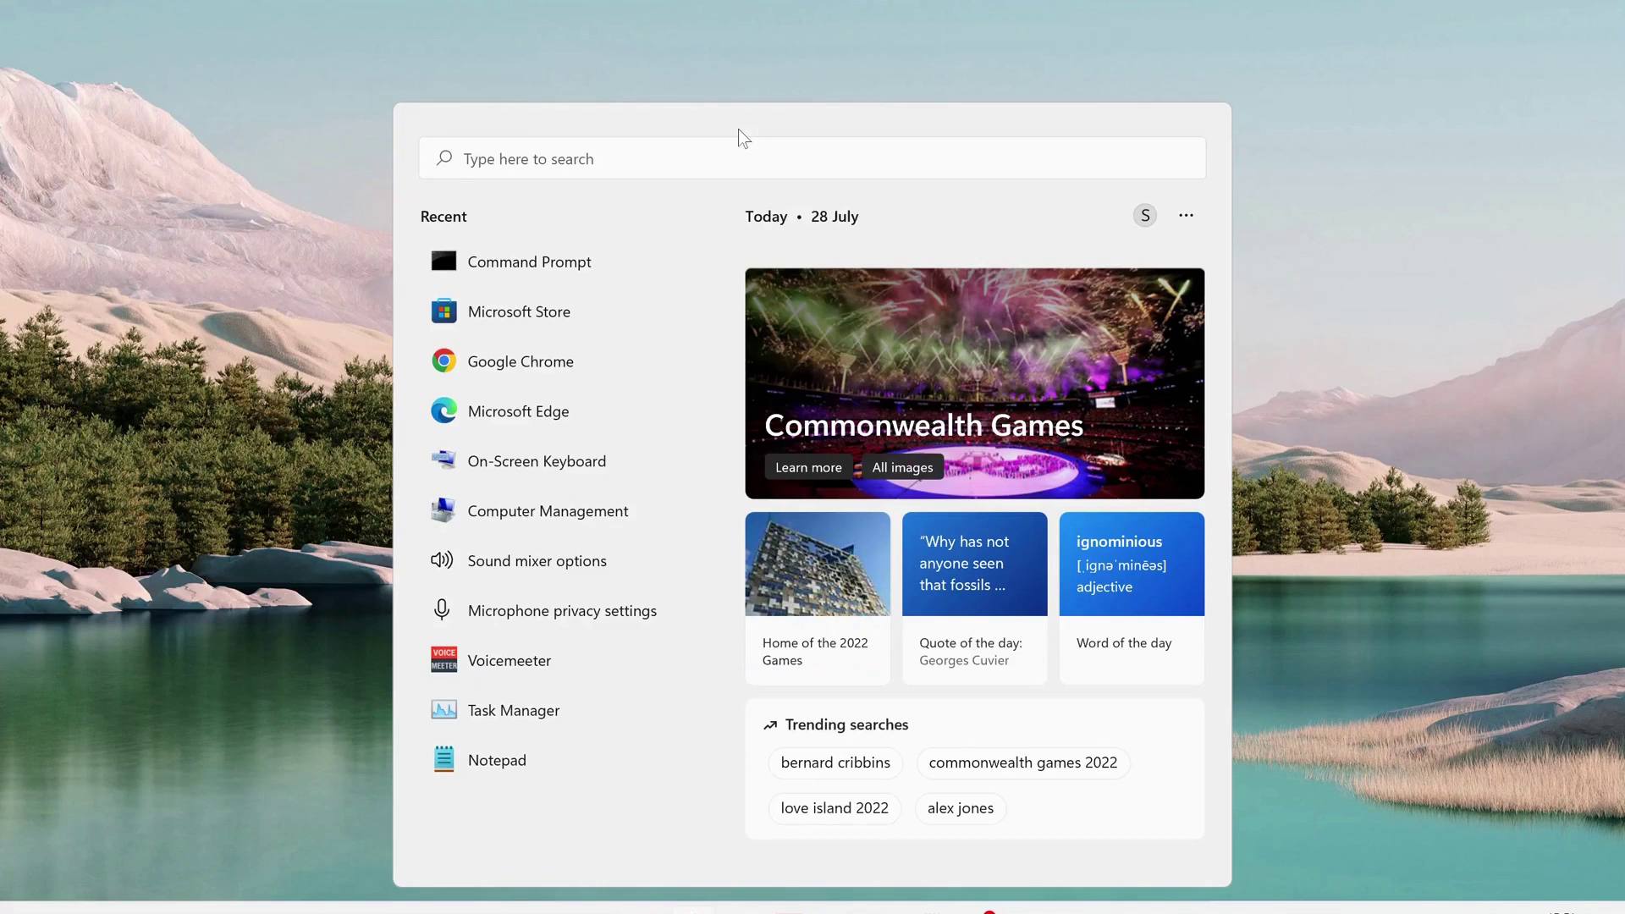
# Launch Run from search and run ncpa.cpl to open Network Connections.
pyautogui.click(740, 155)
pyautogui.write('run')
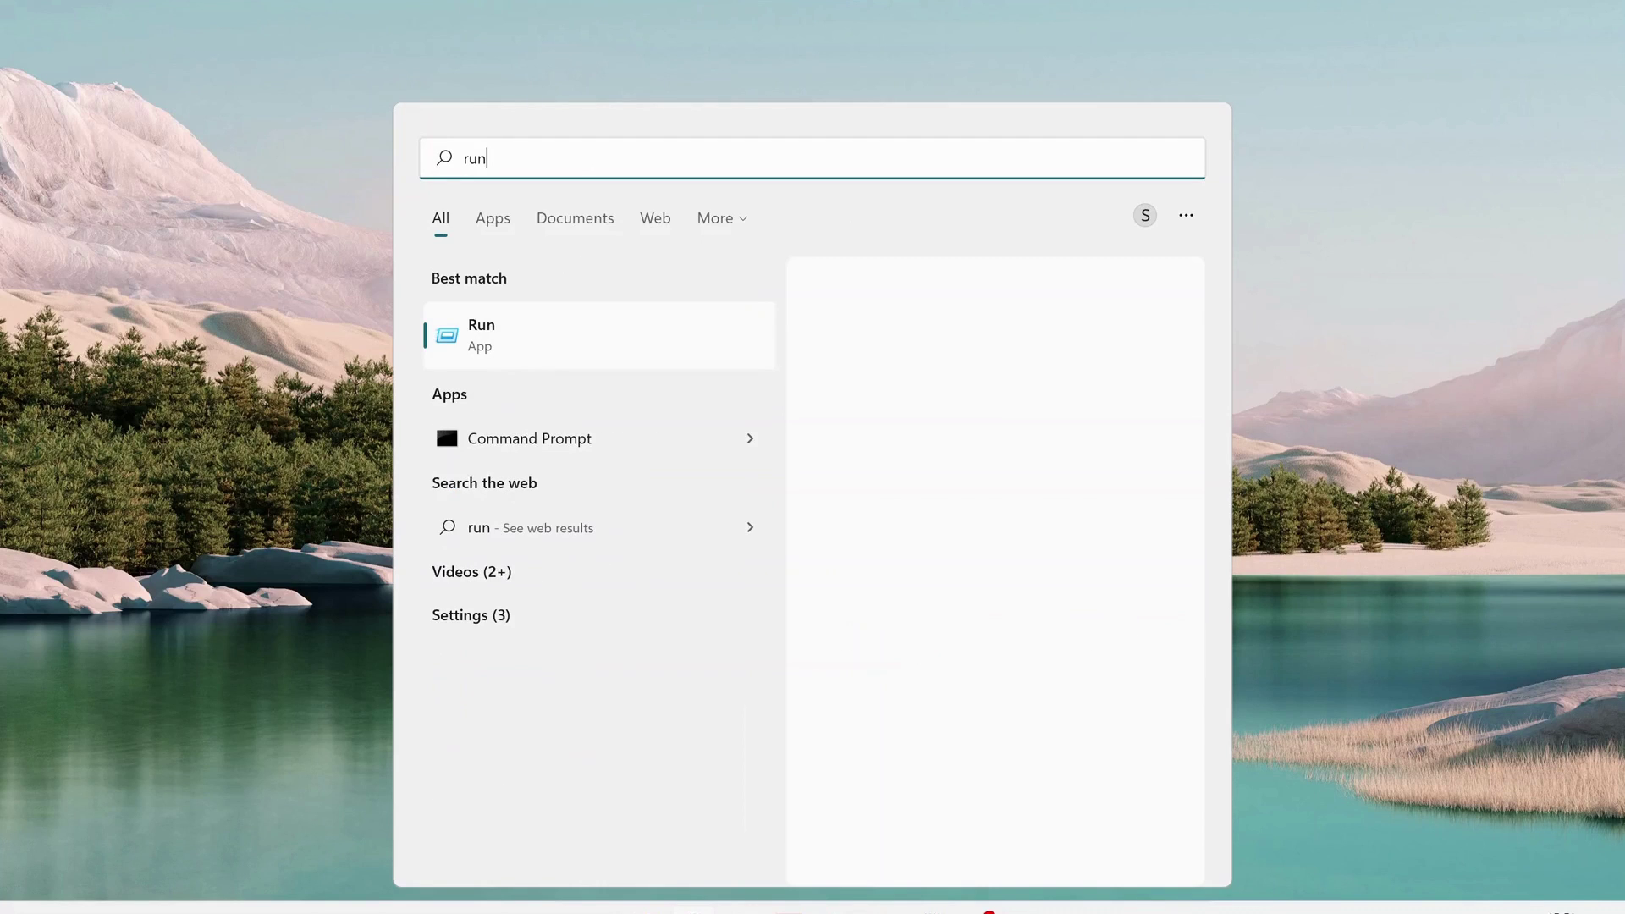
pyautogui.click(552, 335)
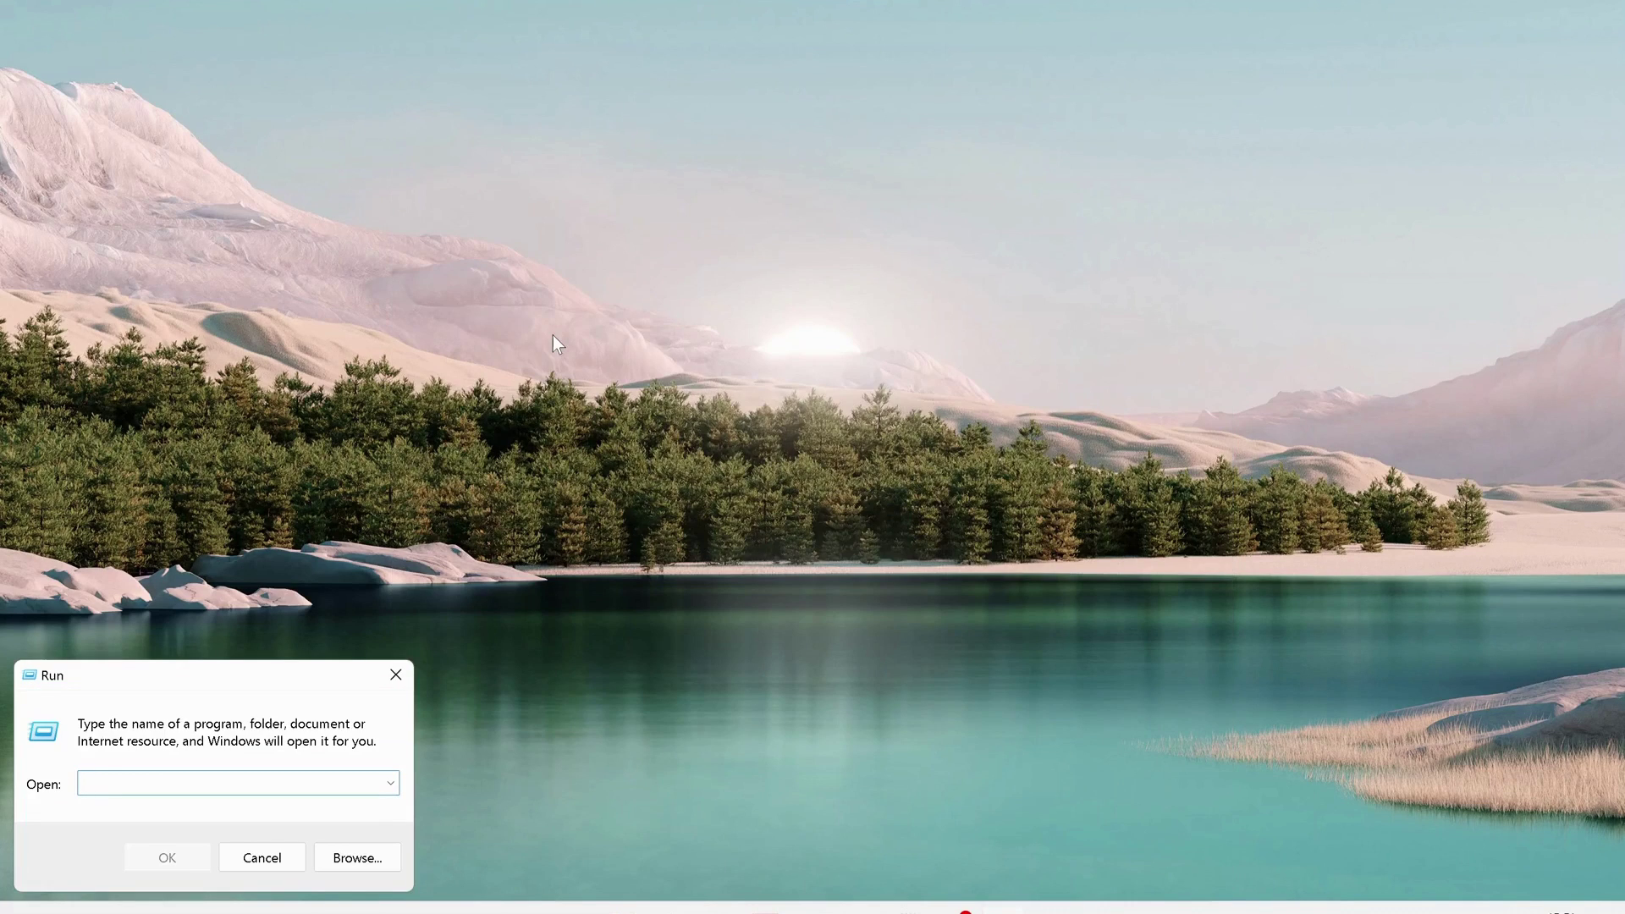
pyautogui.write('nc')
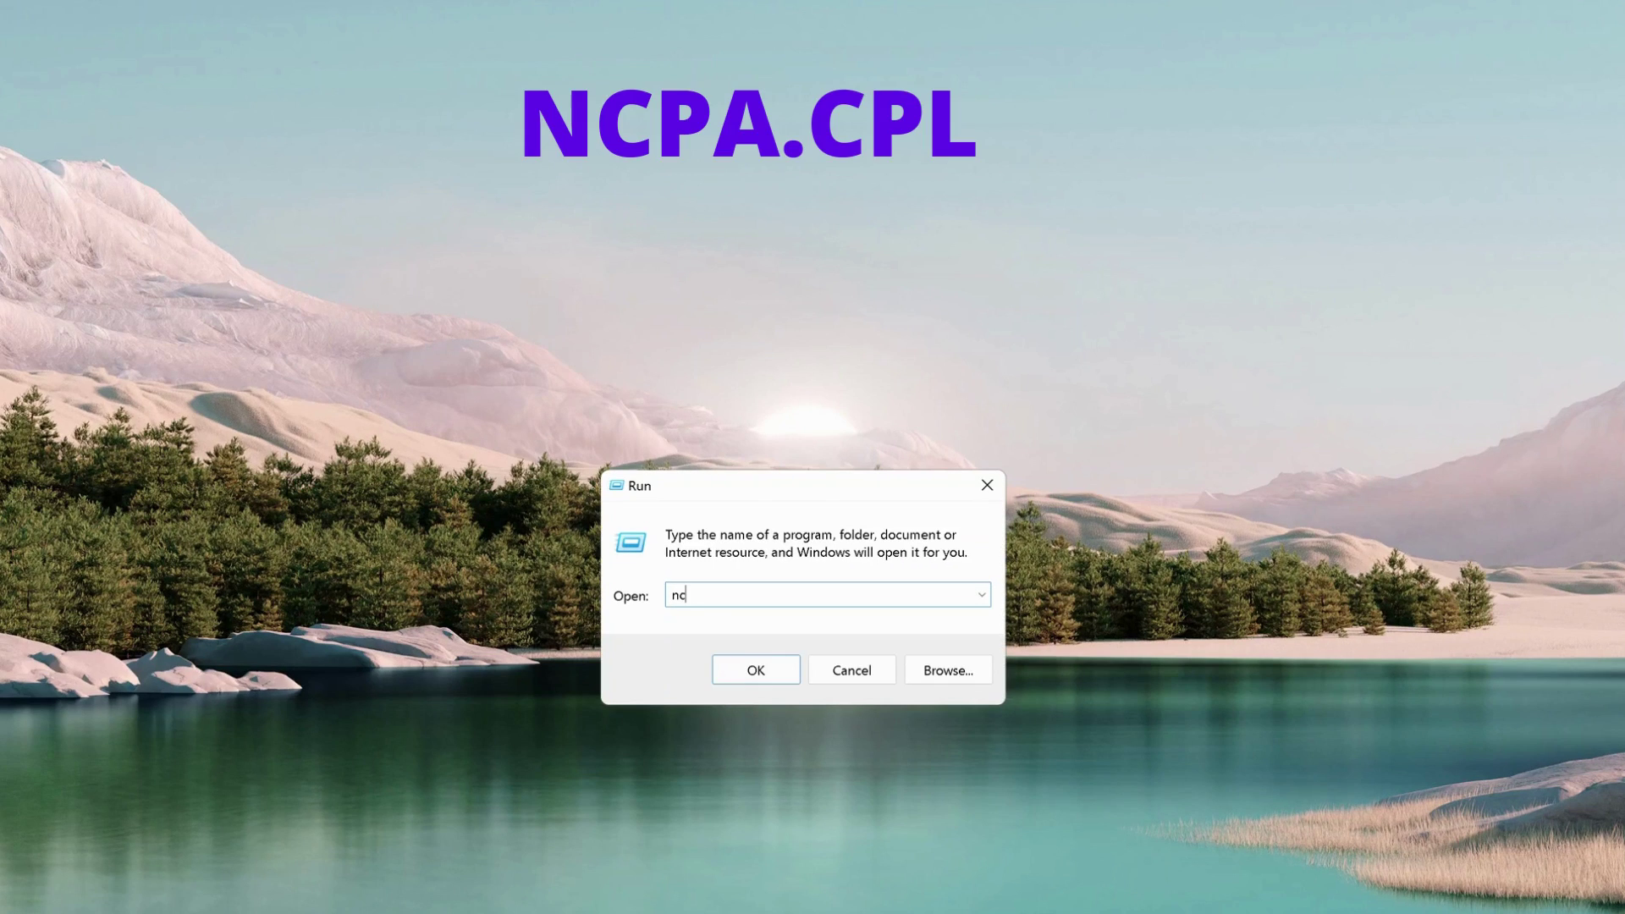
pyautogui.write('pa.c')
pyautogui.write('pl')
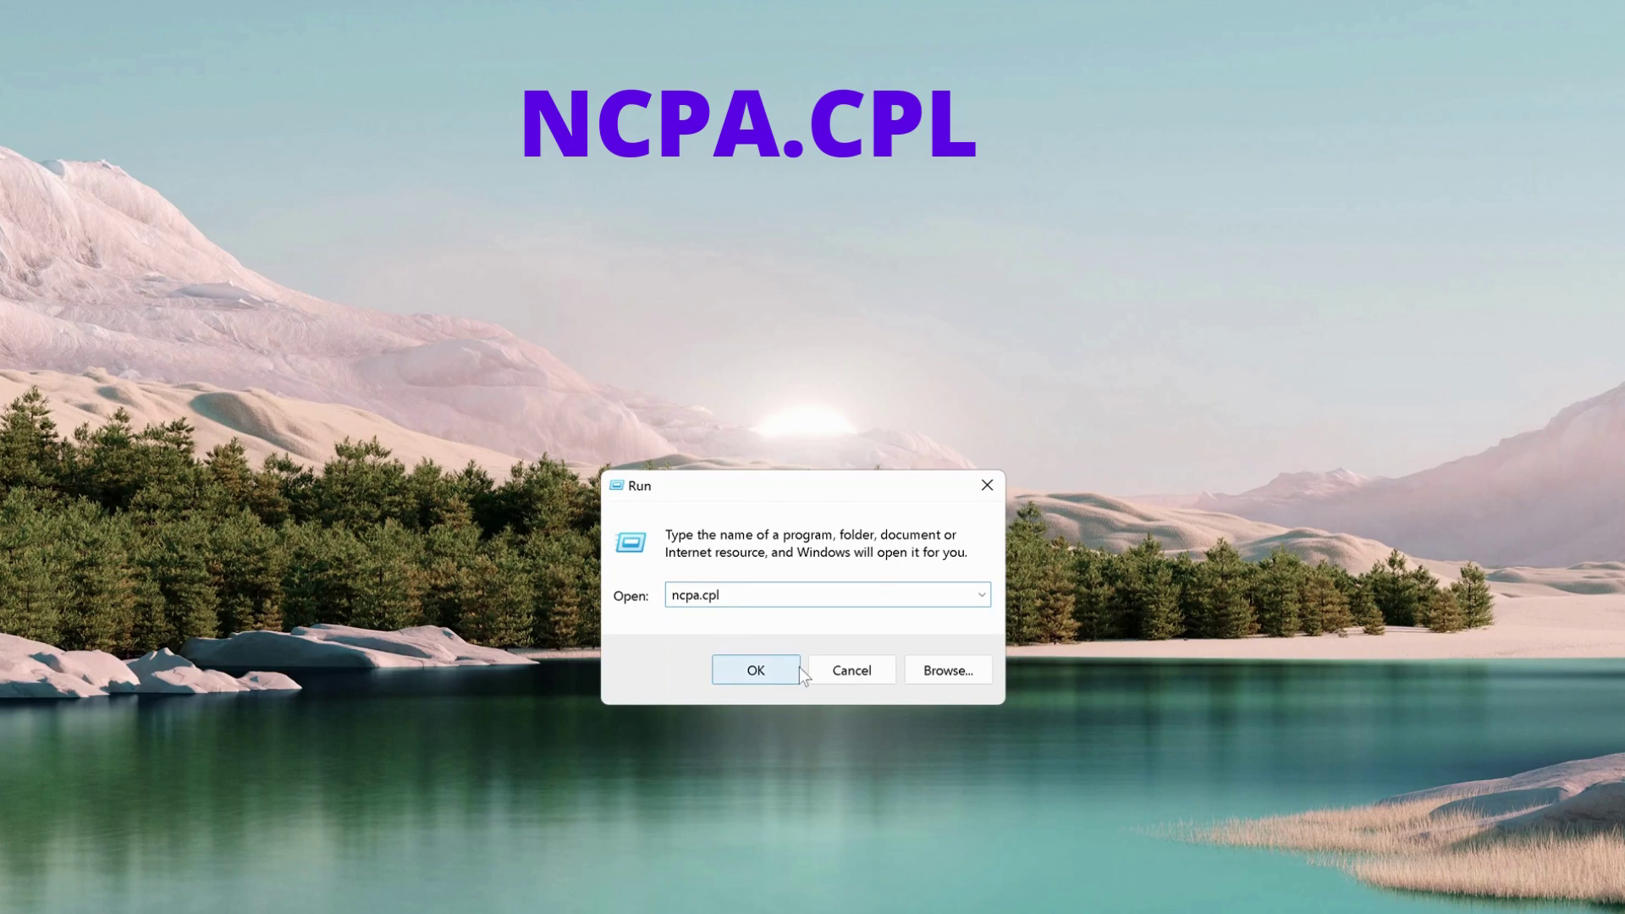
pyautogui.click(790, 668)
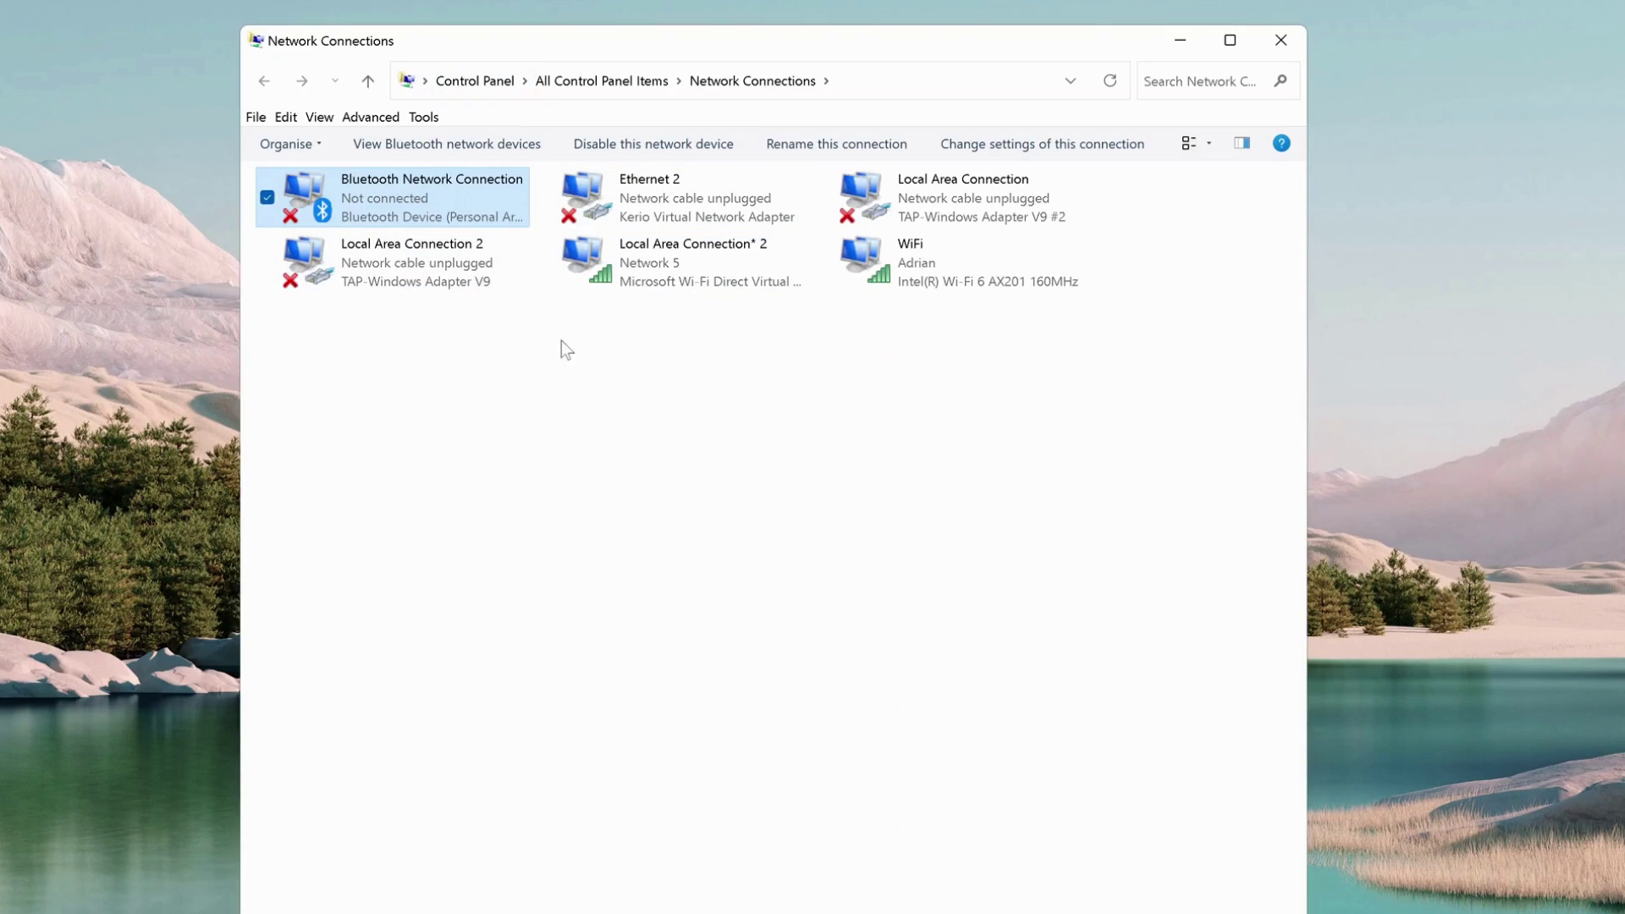
# Open the WiFi connection's Properties and select Internet Protocol Version 4 (TCP/IPv4).
pyautogui.click(898, 267)
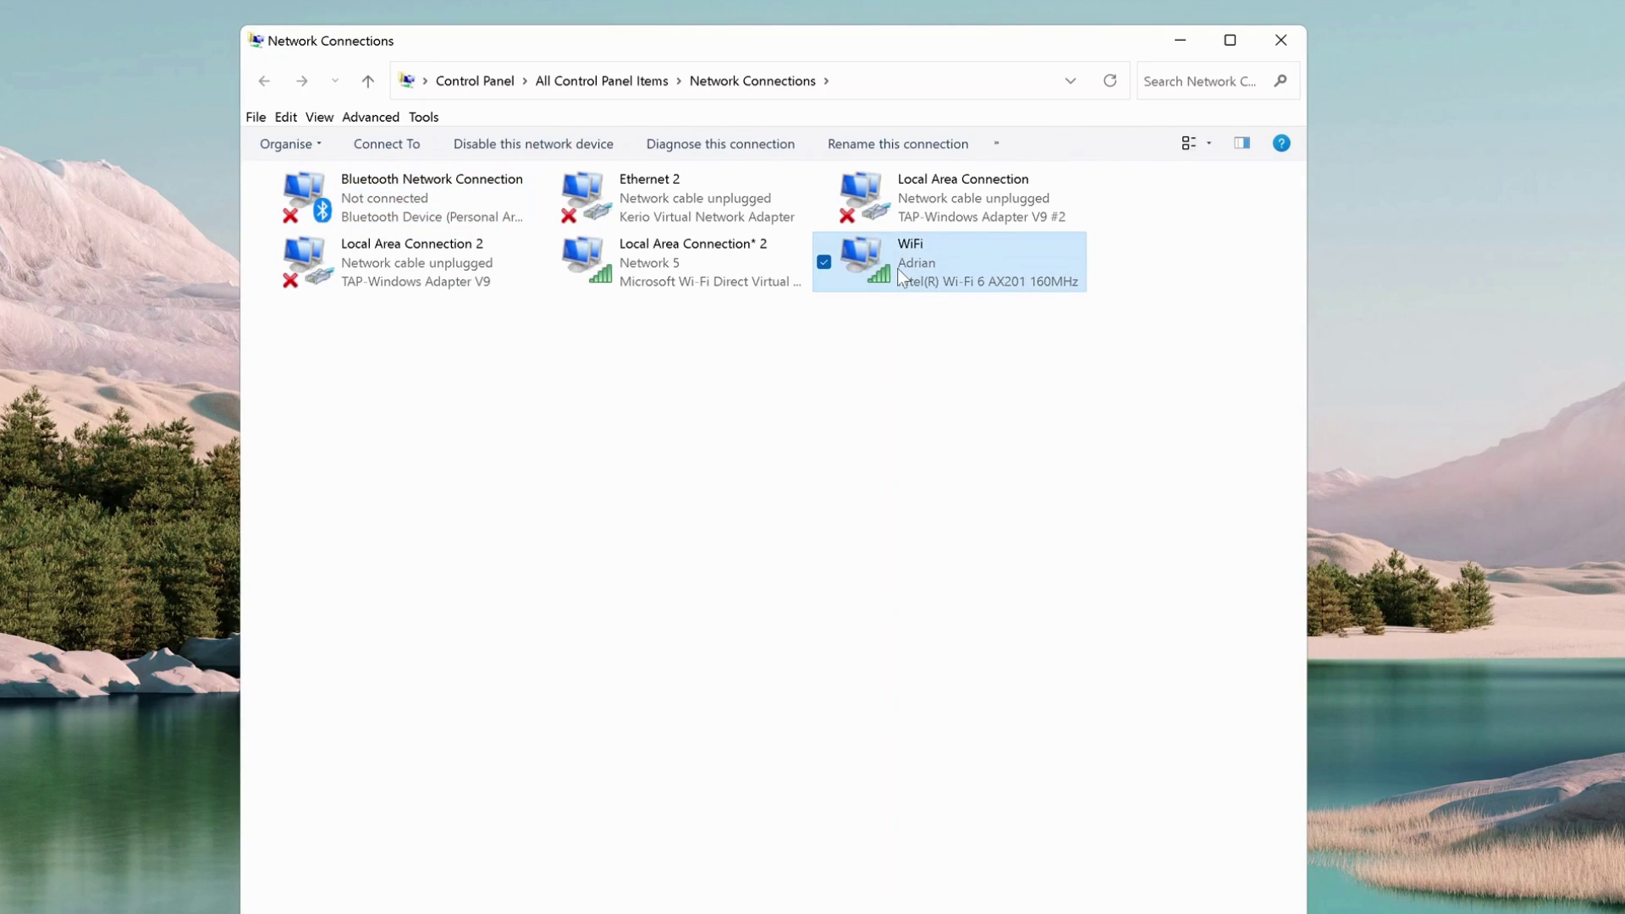
pyautogui.rightClick(944, 265)
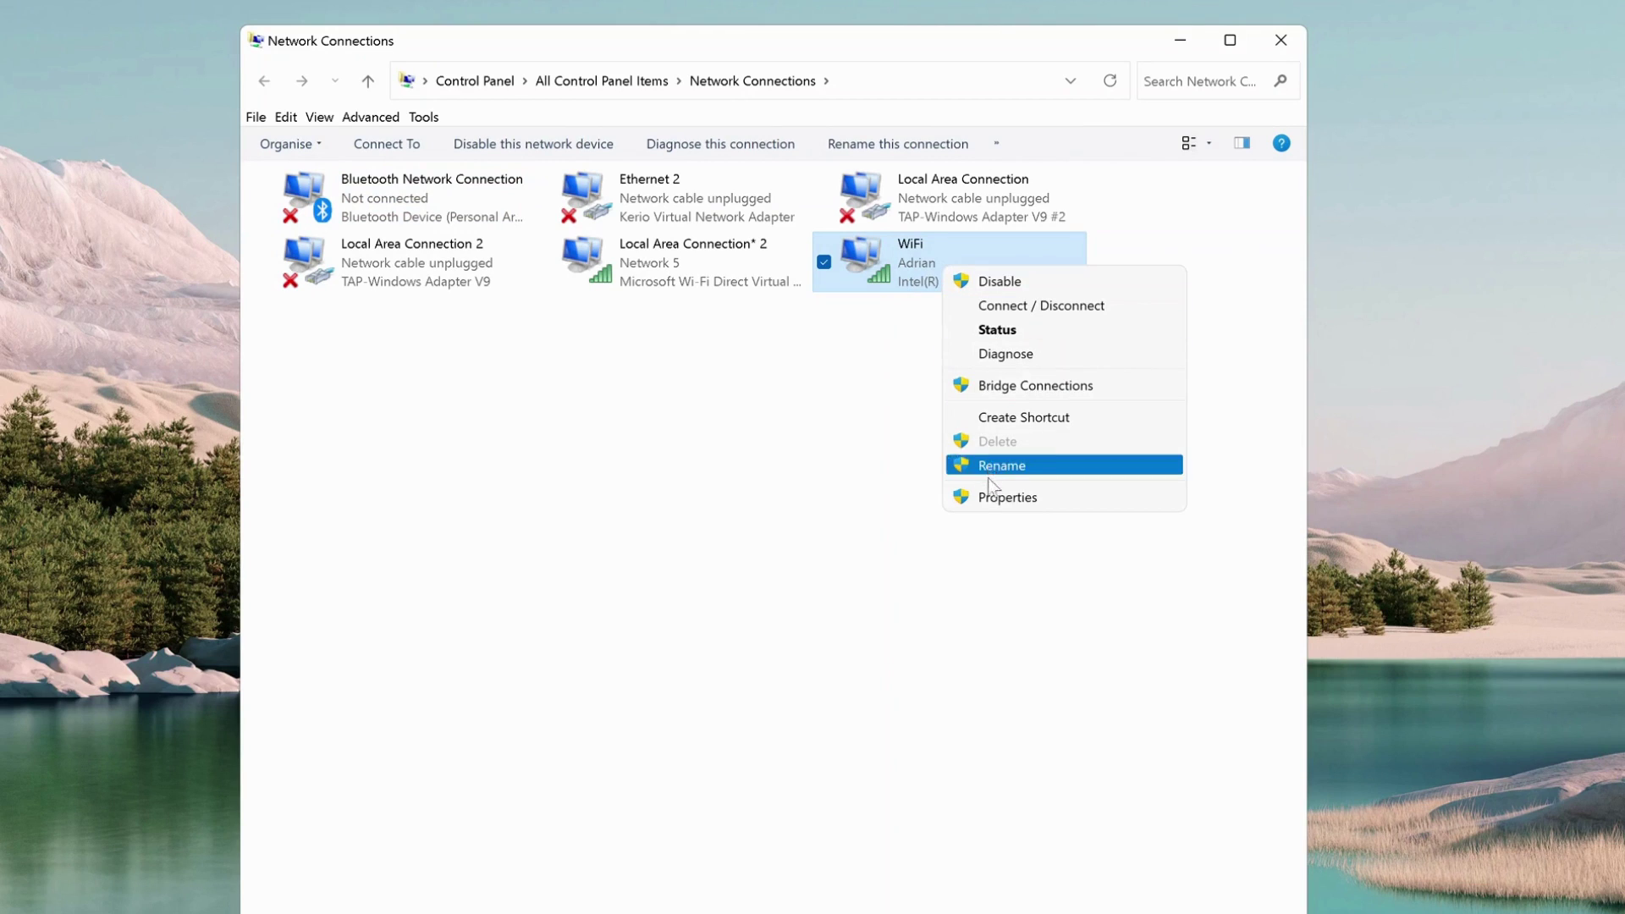
pyautogui.click(1060, 499)
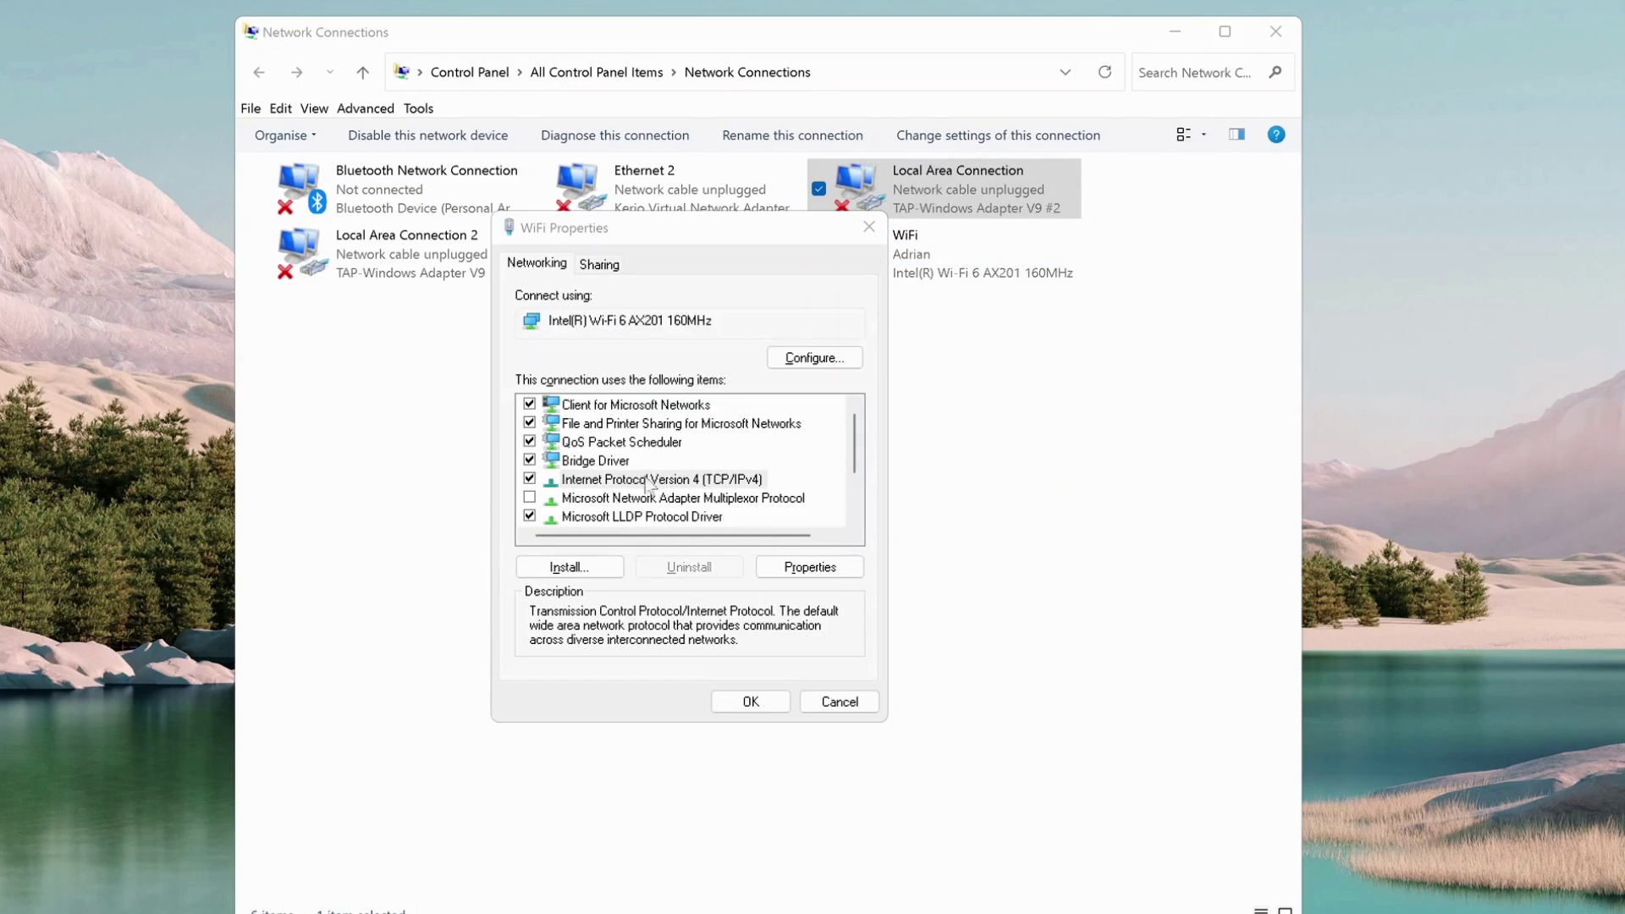
pyautogui.click(625, 482)
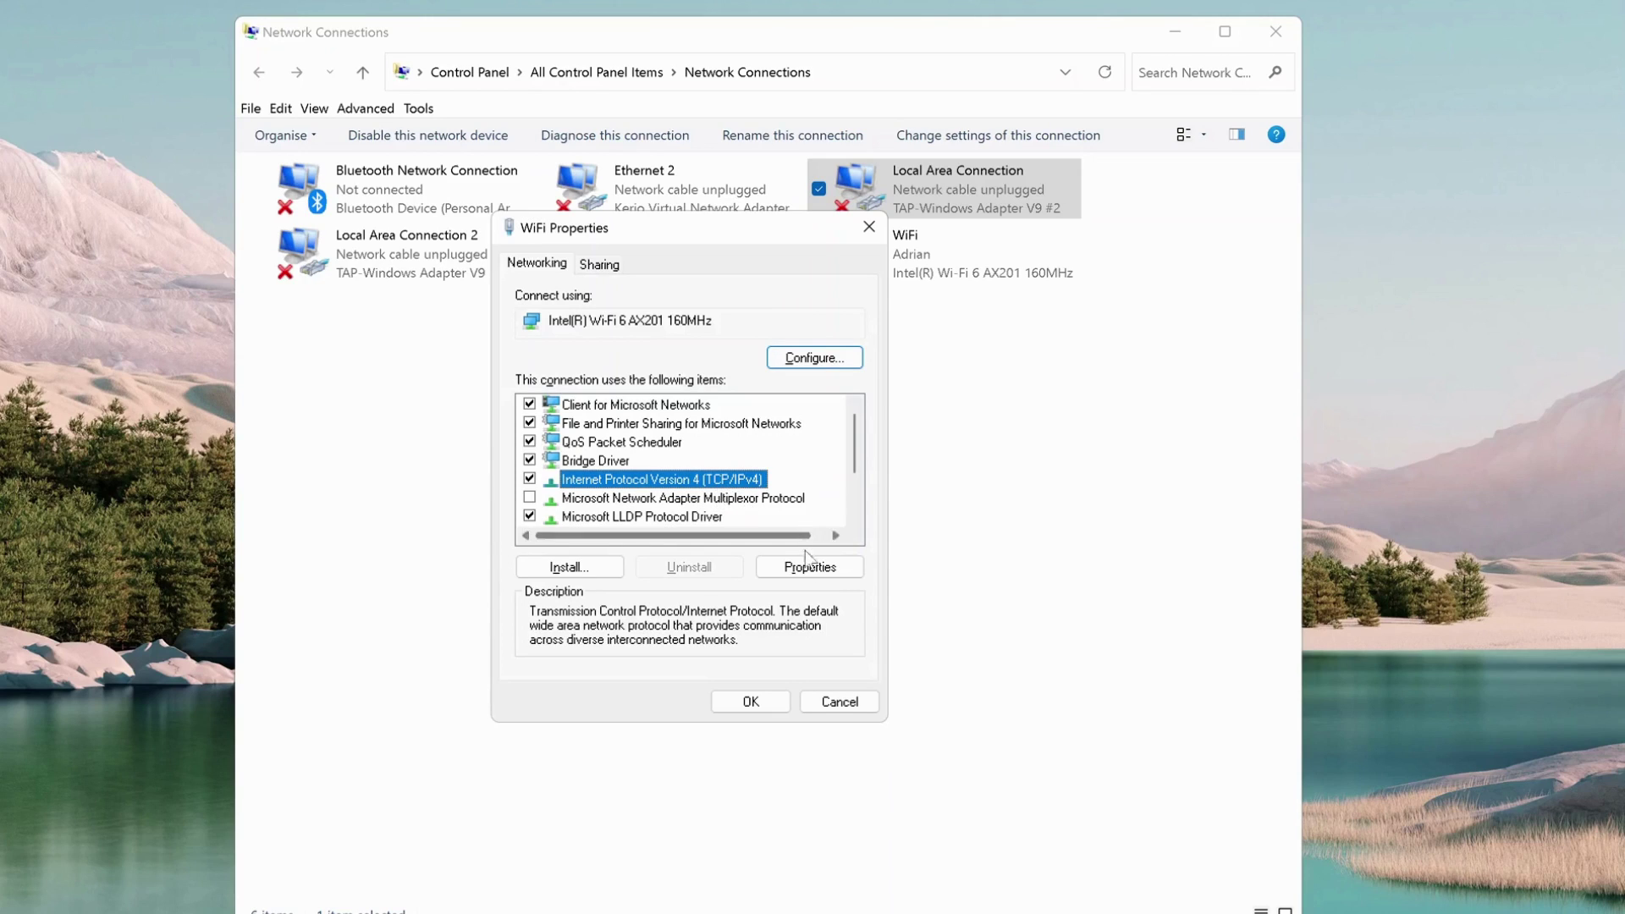
# Set IPv4 to obtain an IP automatically, keep manual DNS servers, and confirm.
pyautogui.click(763, 566)
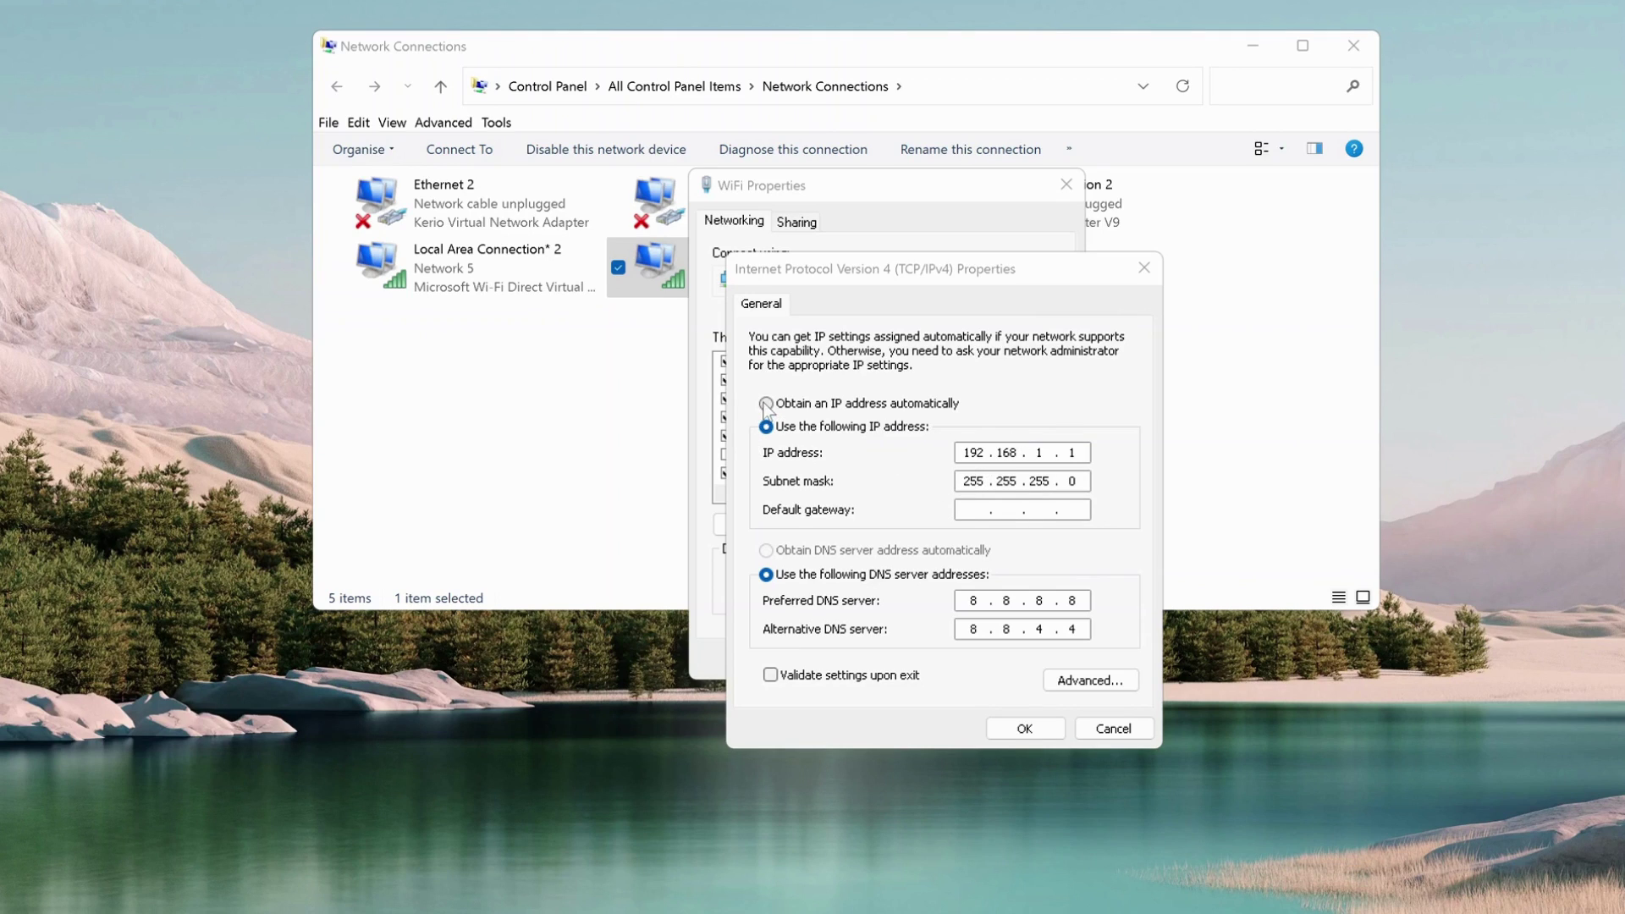
pyautogui.click(767, 405)
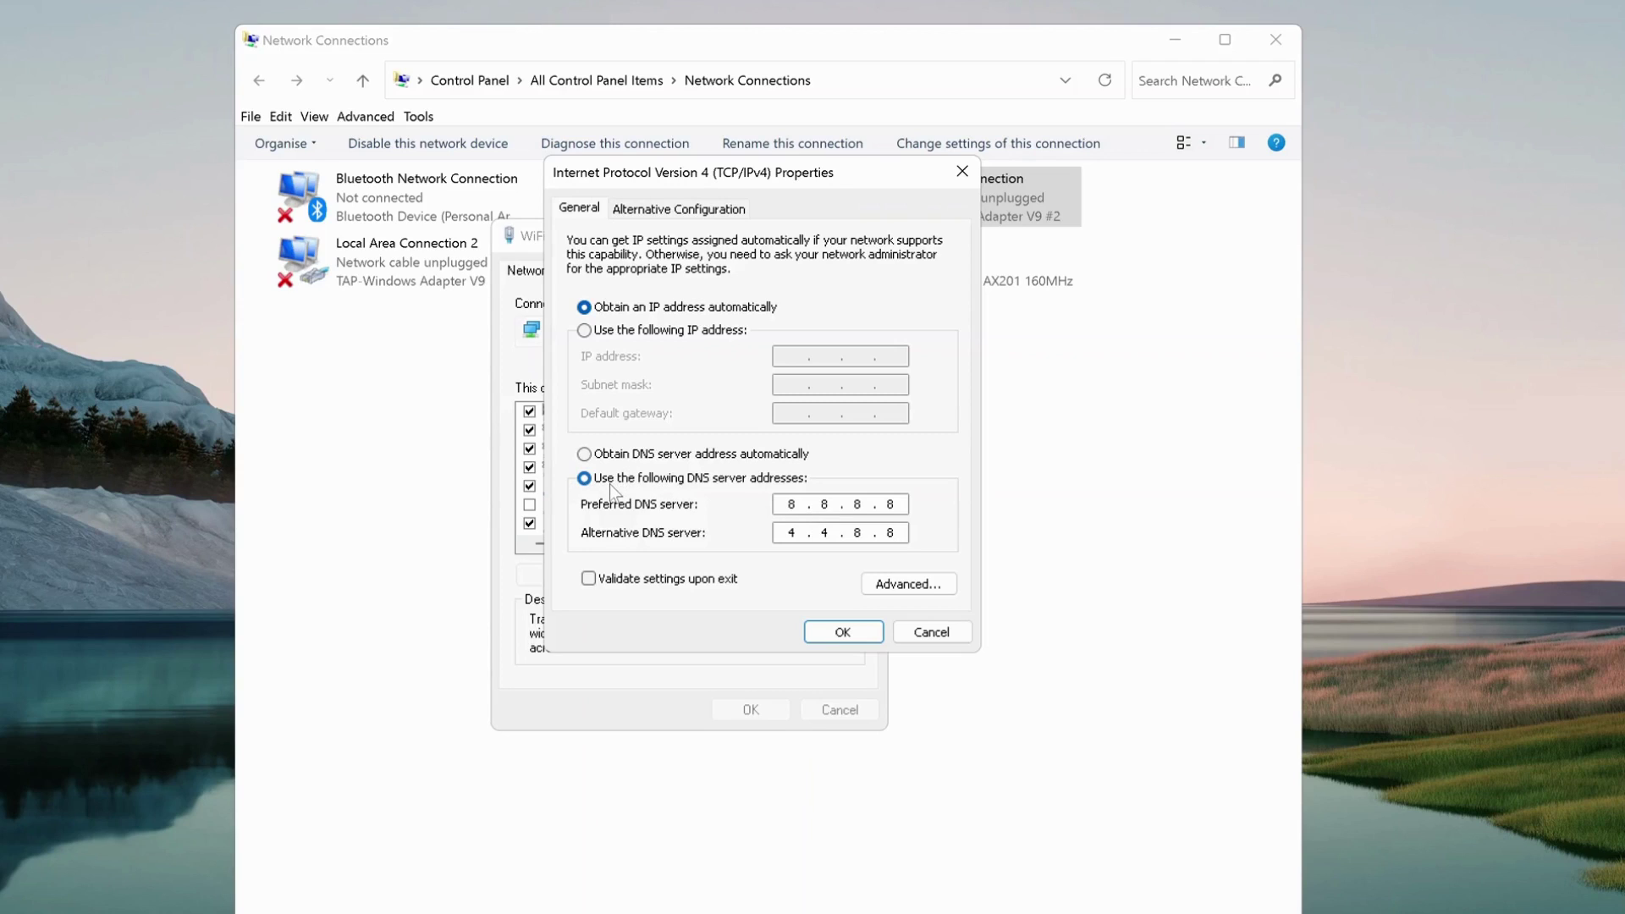
pyautogui.click(635, 485)
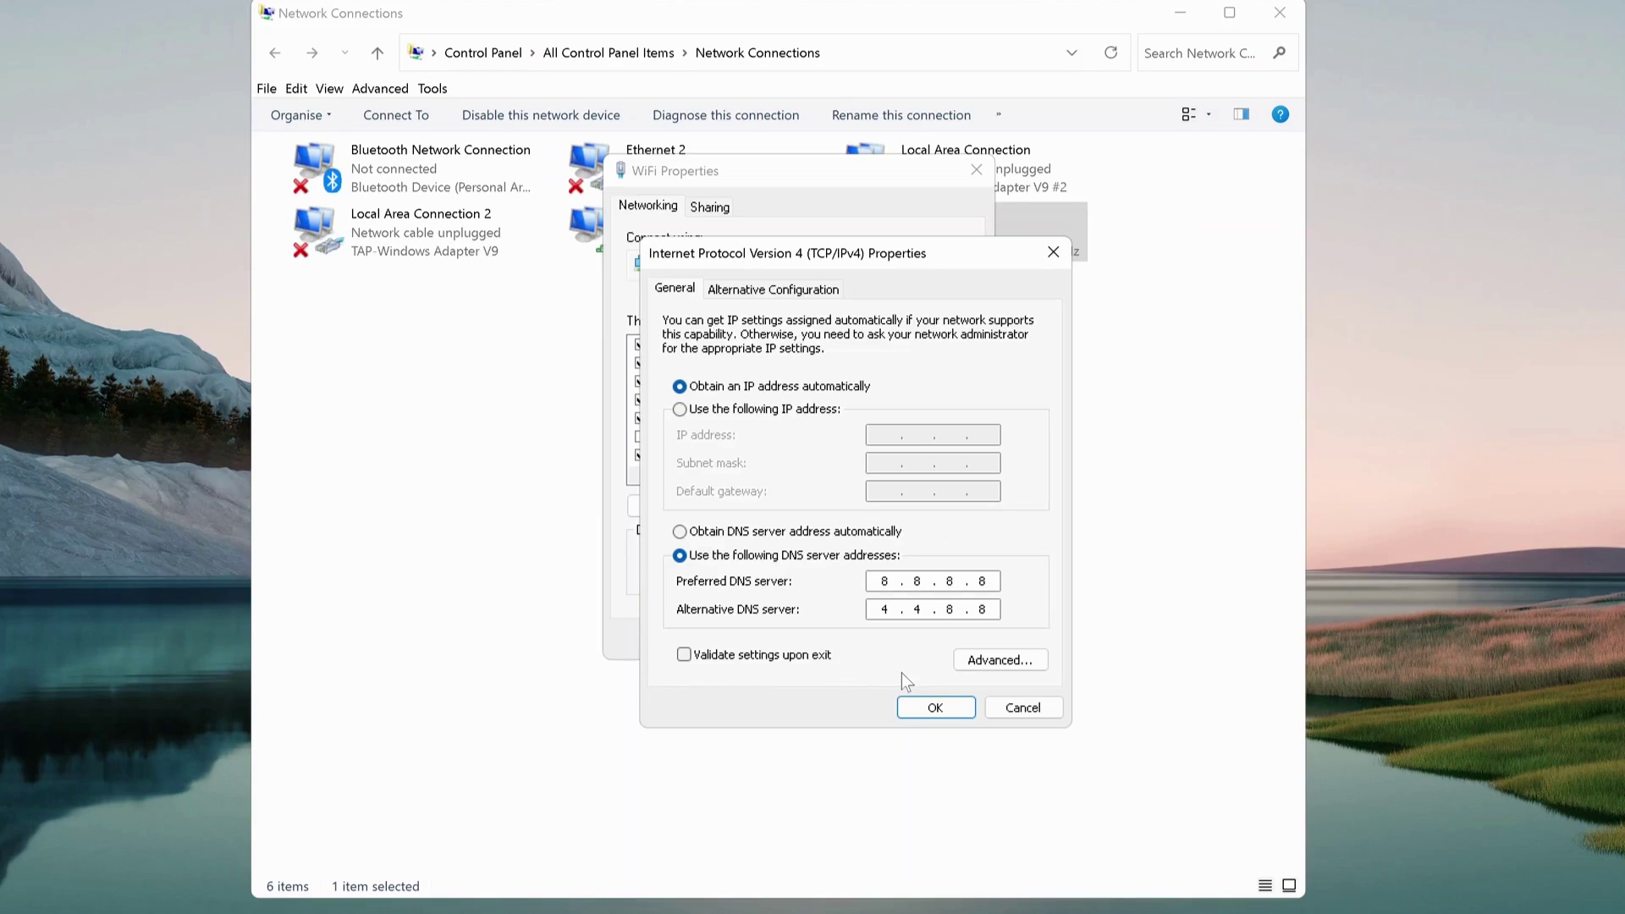
pyautogui.click(921, 701)
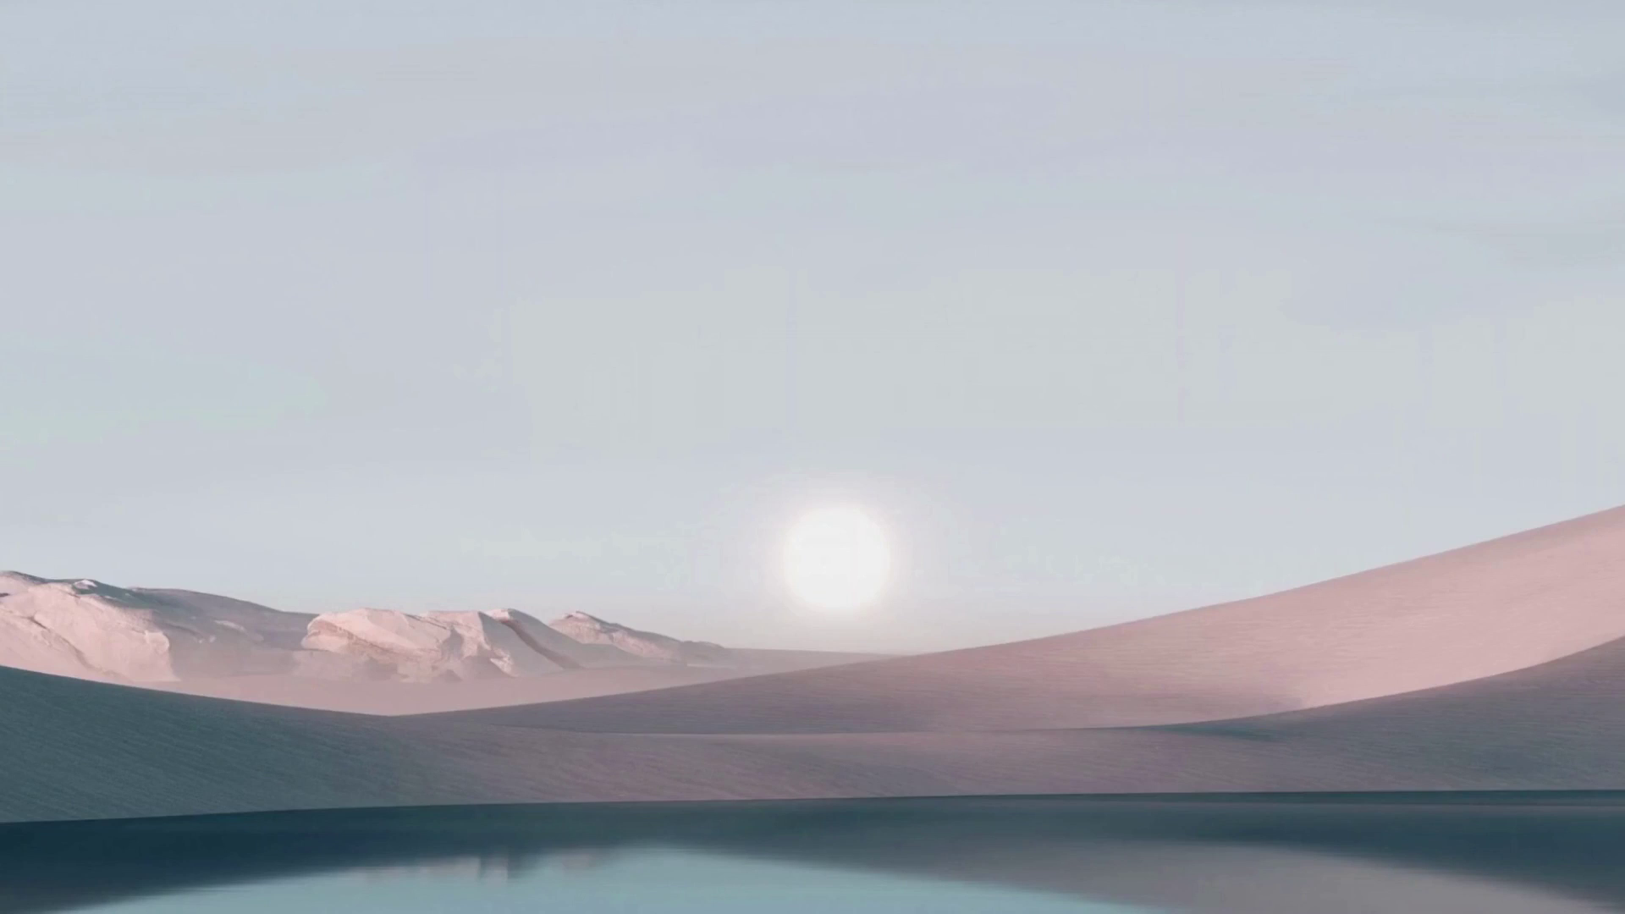
# Open Device Manager via Win+X, expand Network adapters and select the Intel Wi-Fi 6 AX201.
pyautogui.press('super+x')
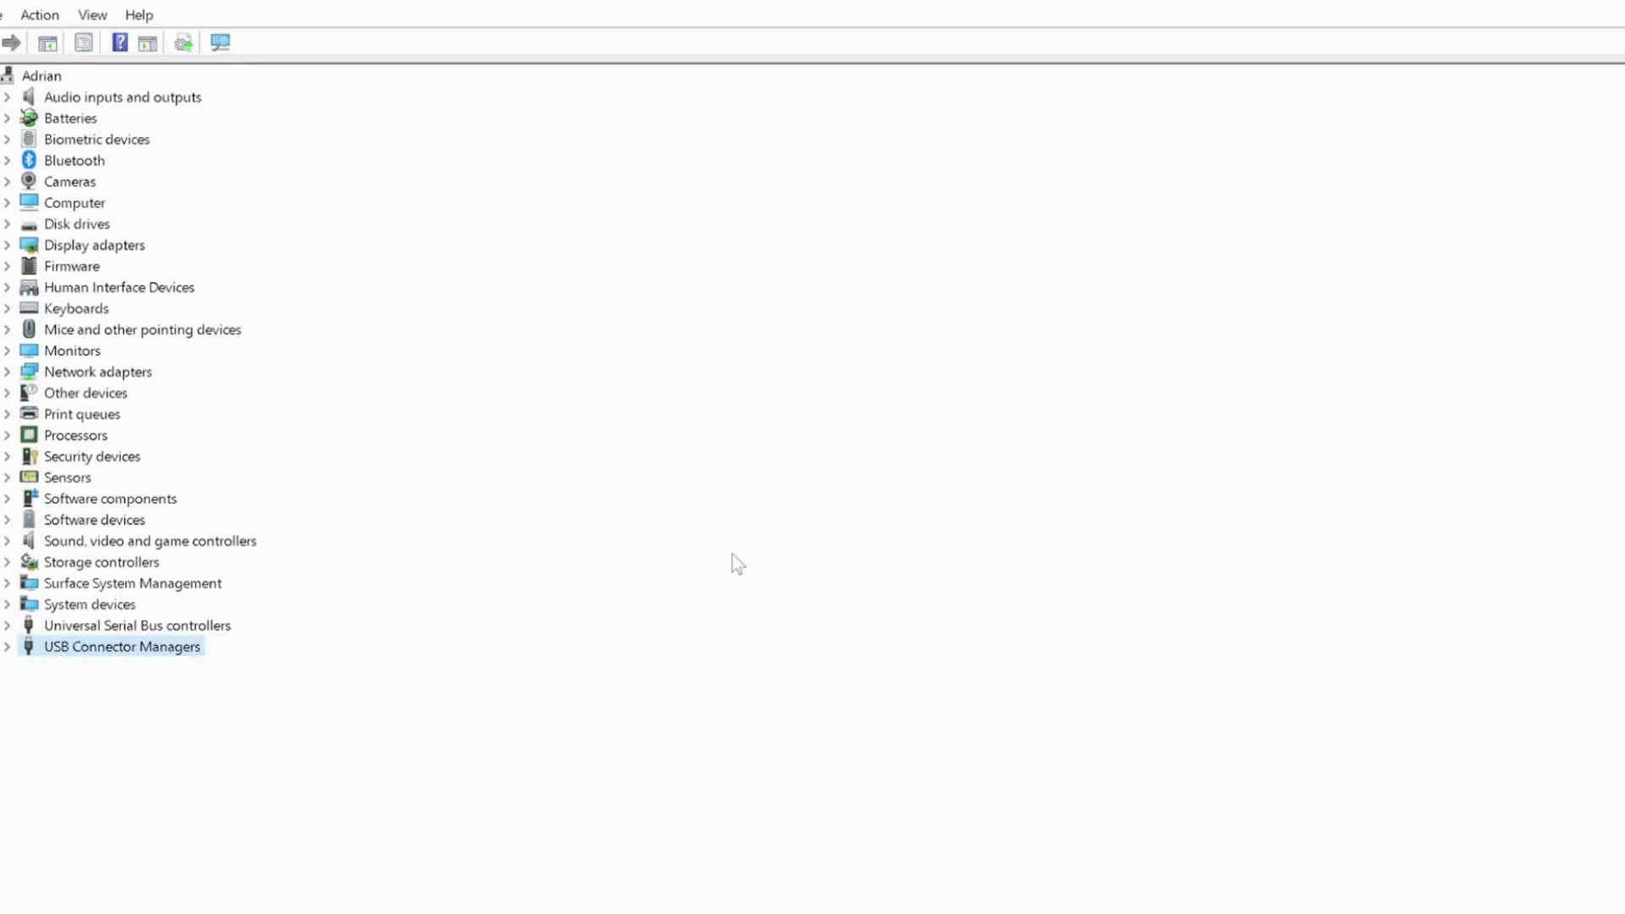
pyautogui.click(117, 374)
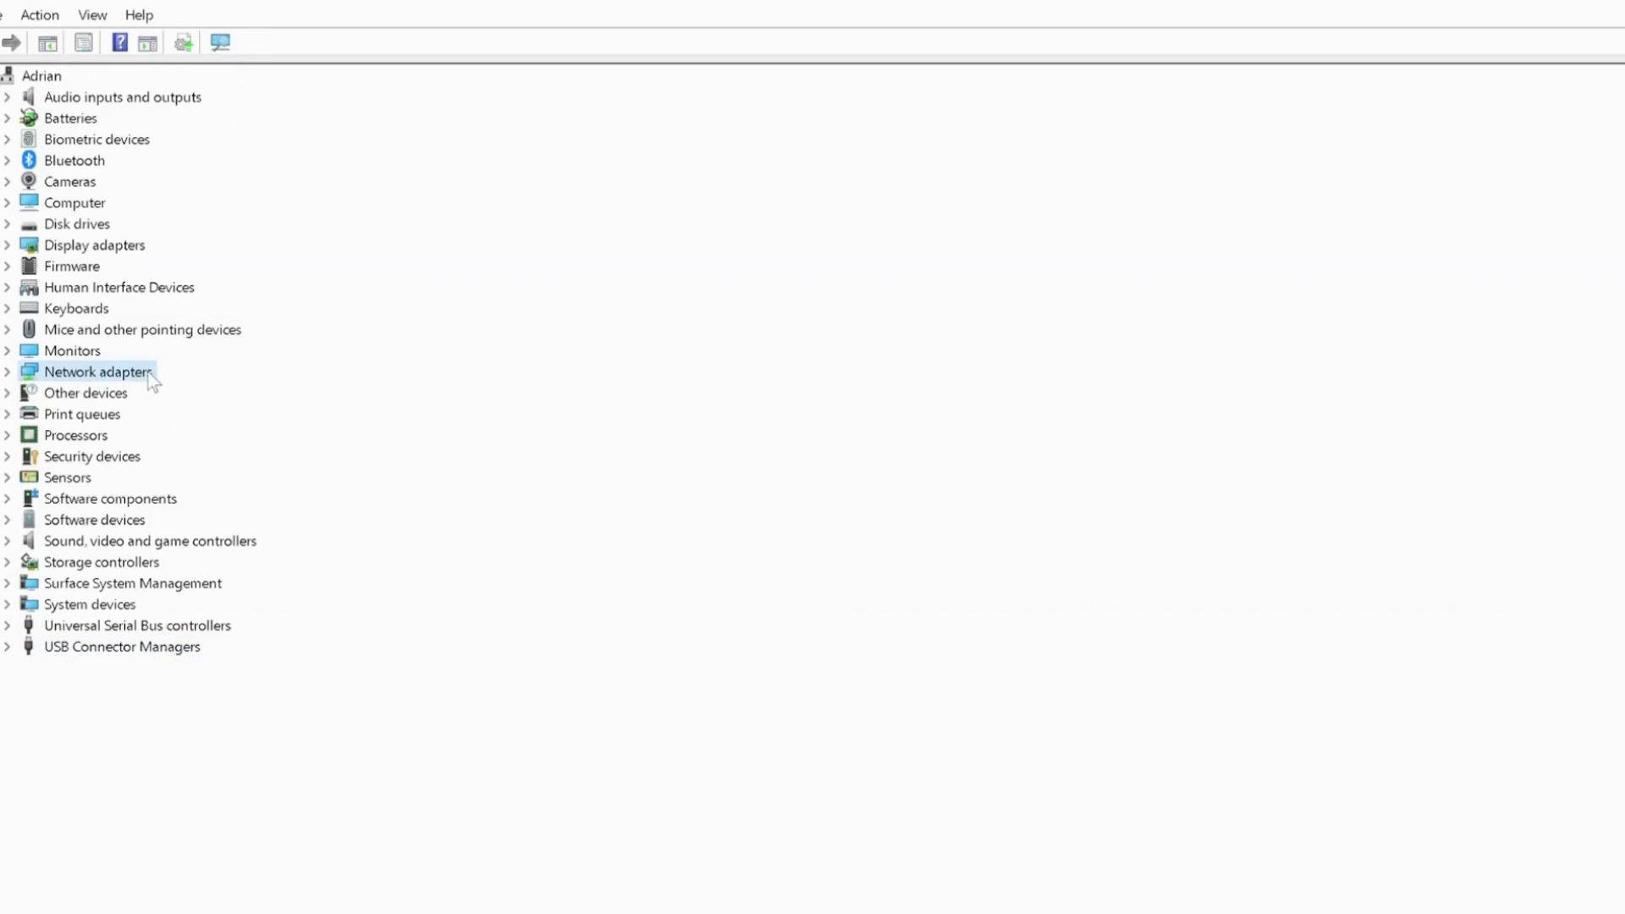
pyautogui.doubleClick(120, 378)
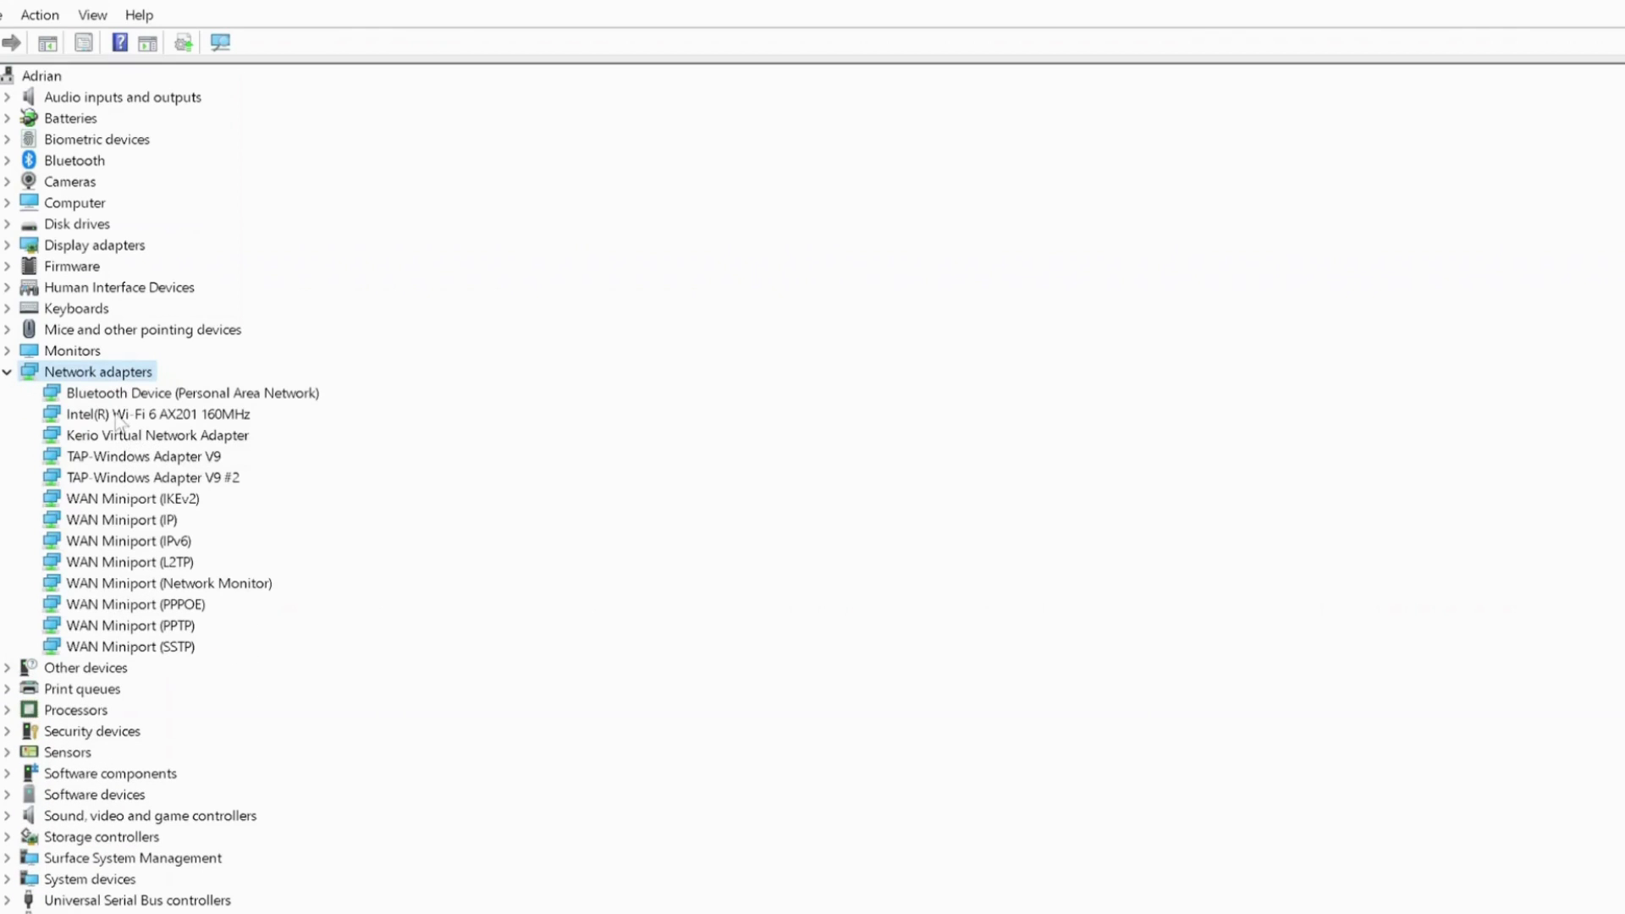
pyautogui.click(118, 419)
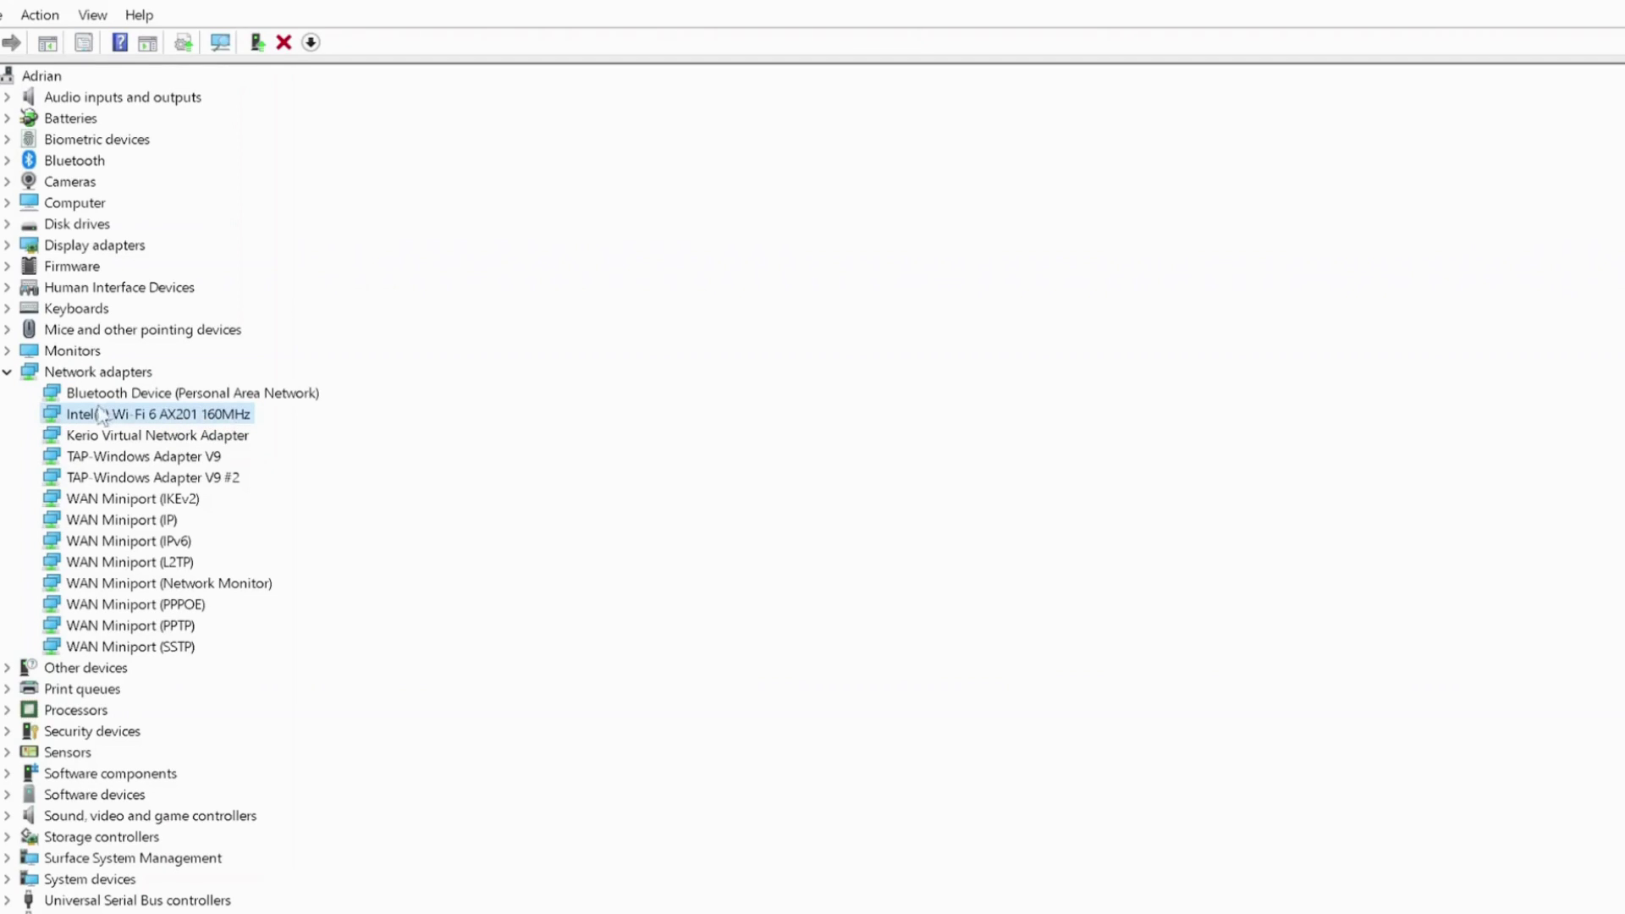
# Update the adapter's driver by picking the first Intel Wi-Fi 6 AX201 driver from the compatible list.
pyautogui.rightClick(99, 420)
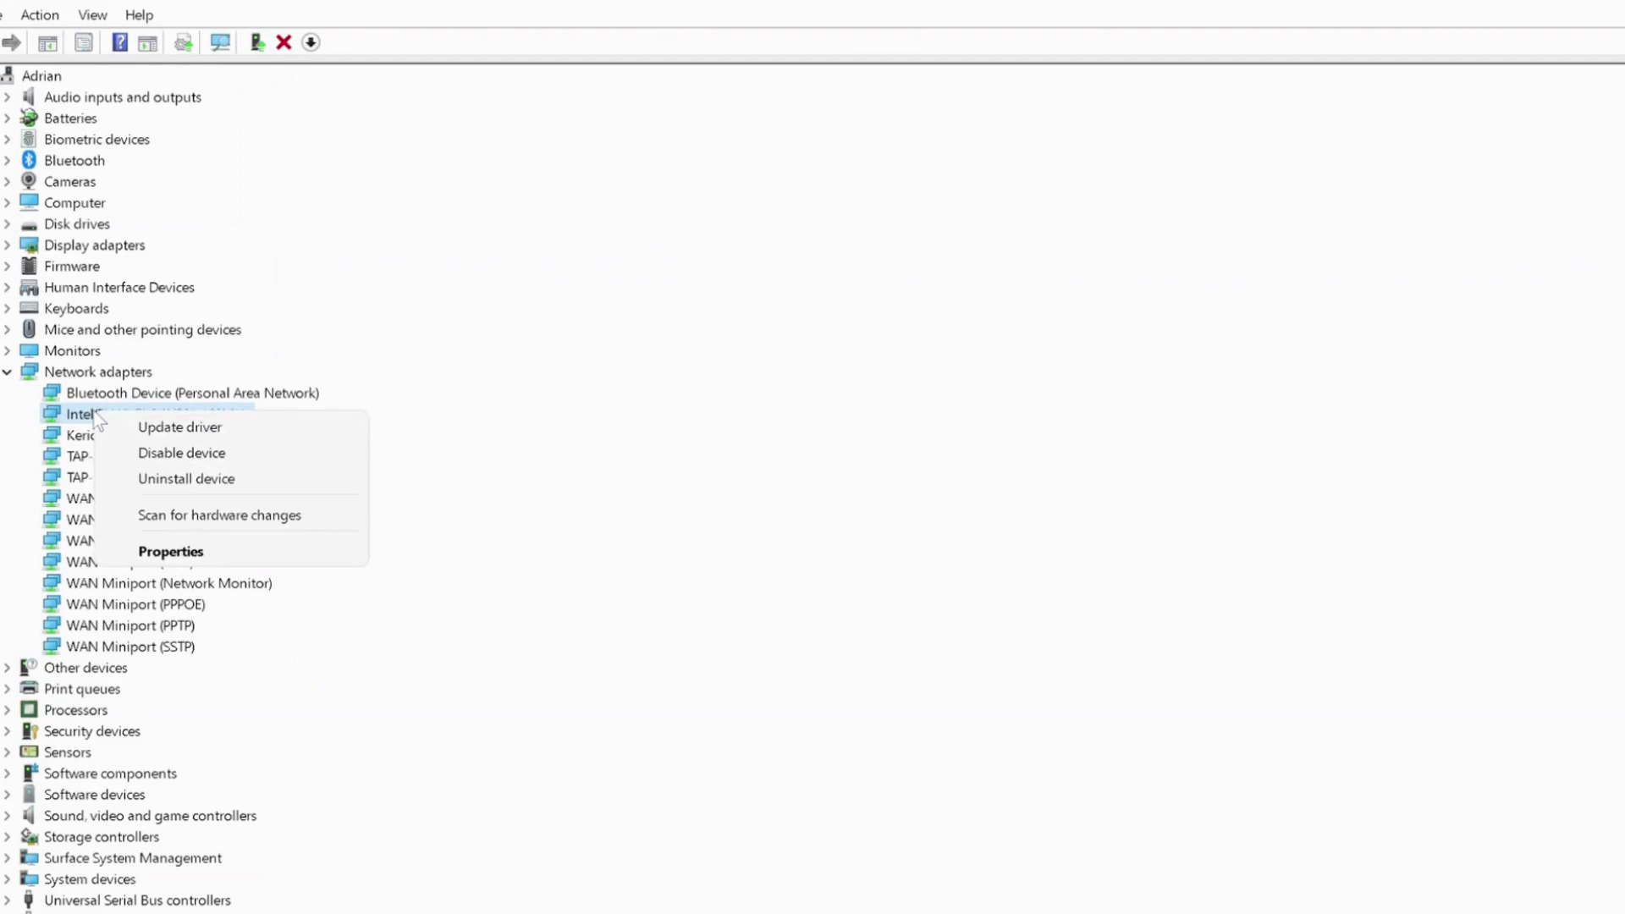
pyautogui.click(198, 432)
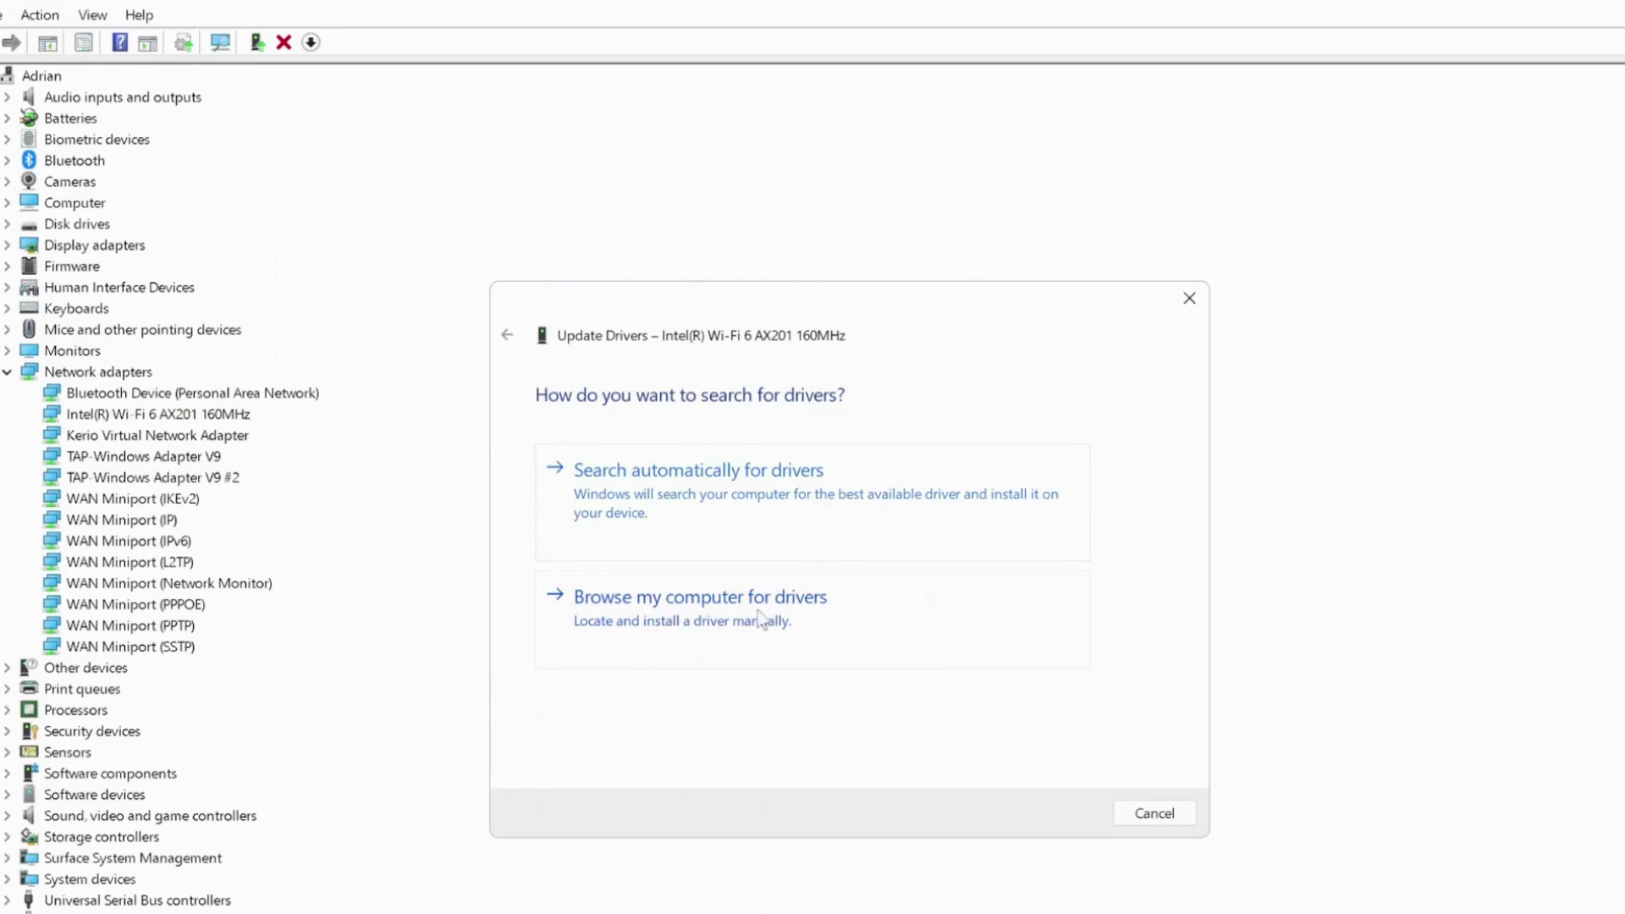
pyautogui.click(802, 609)
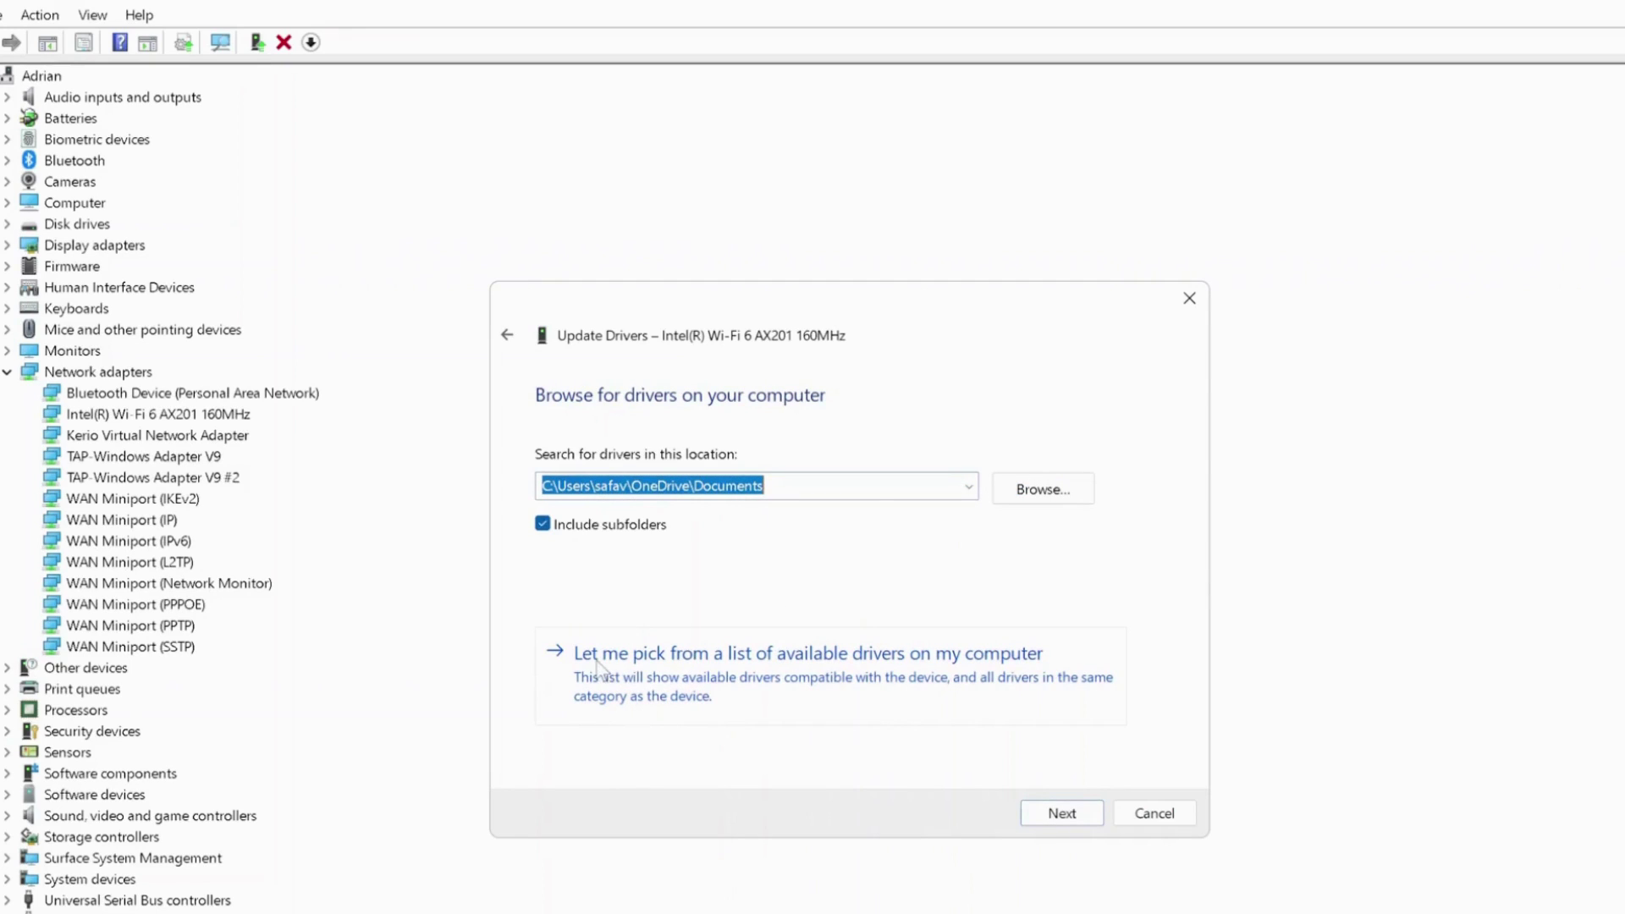
pyautogui.click(968, 677)
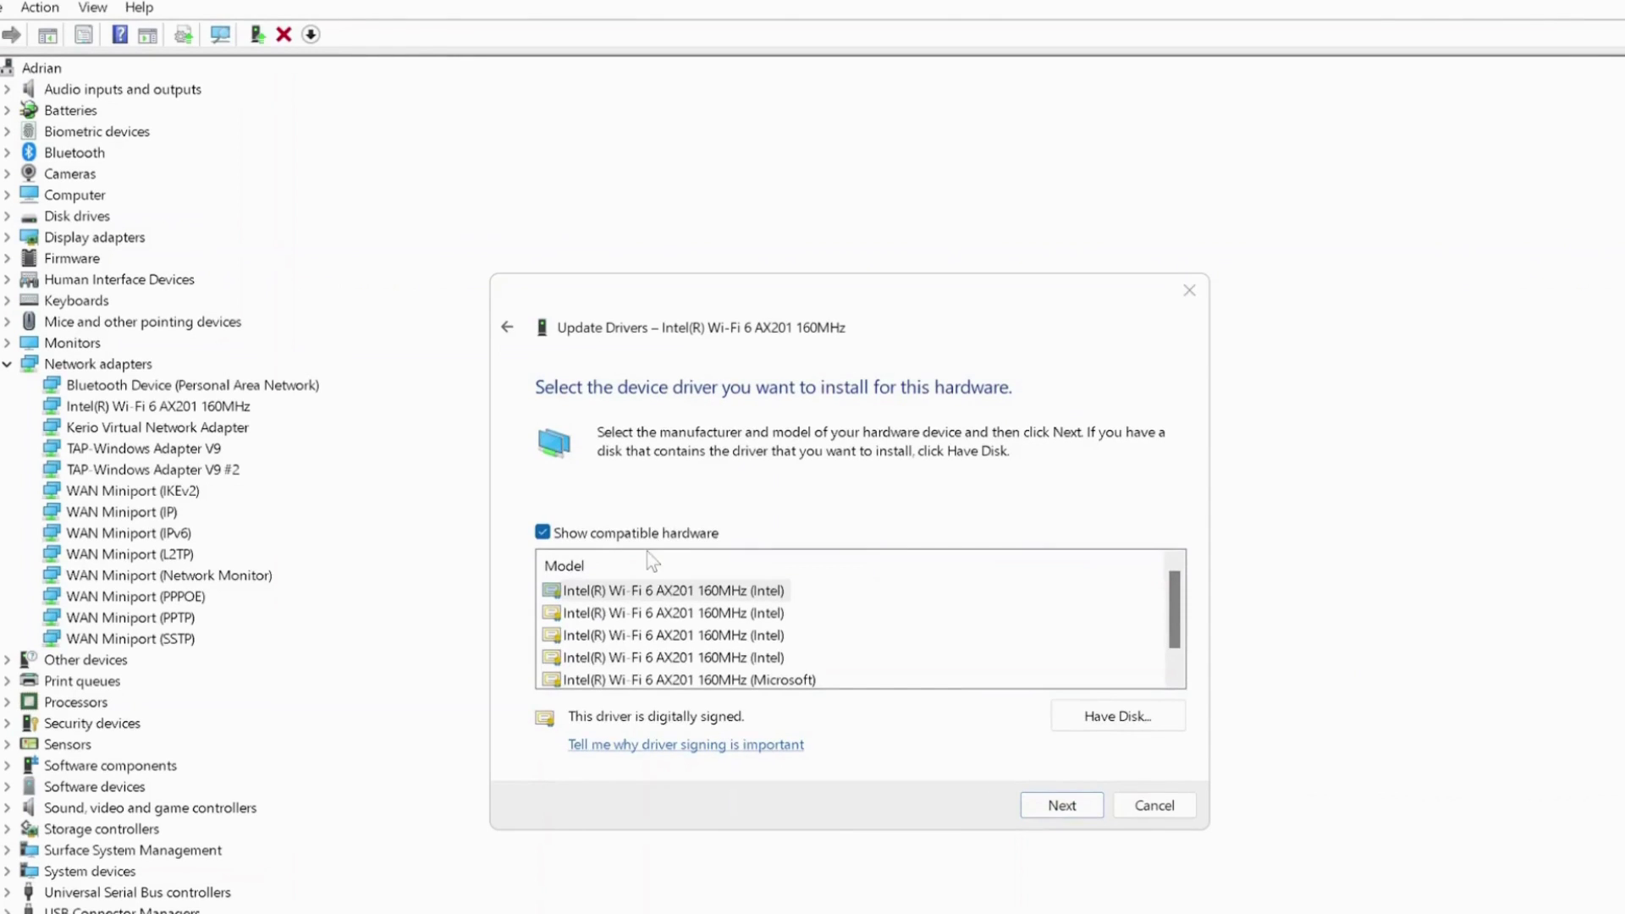
pyautogui.click(745, 592)
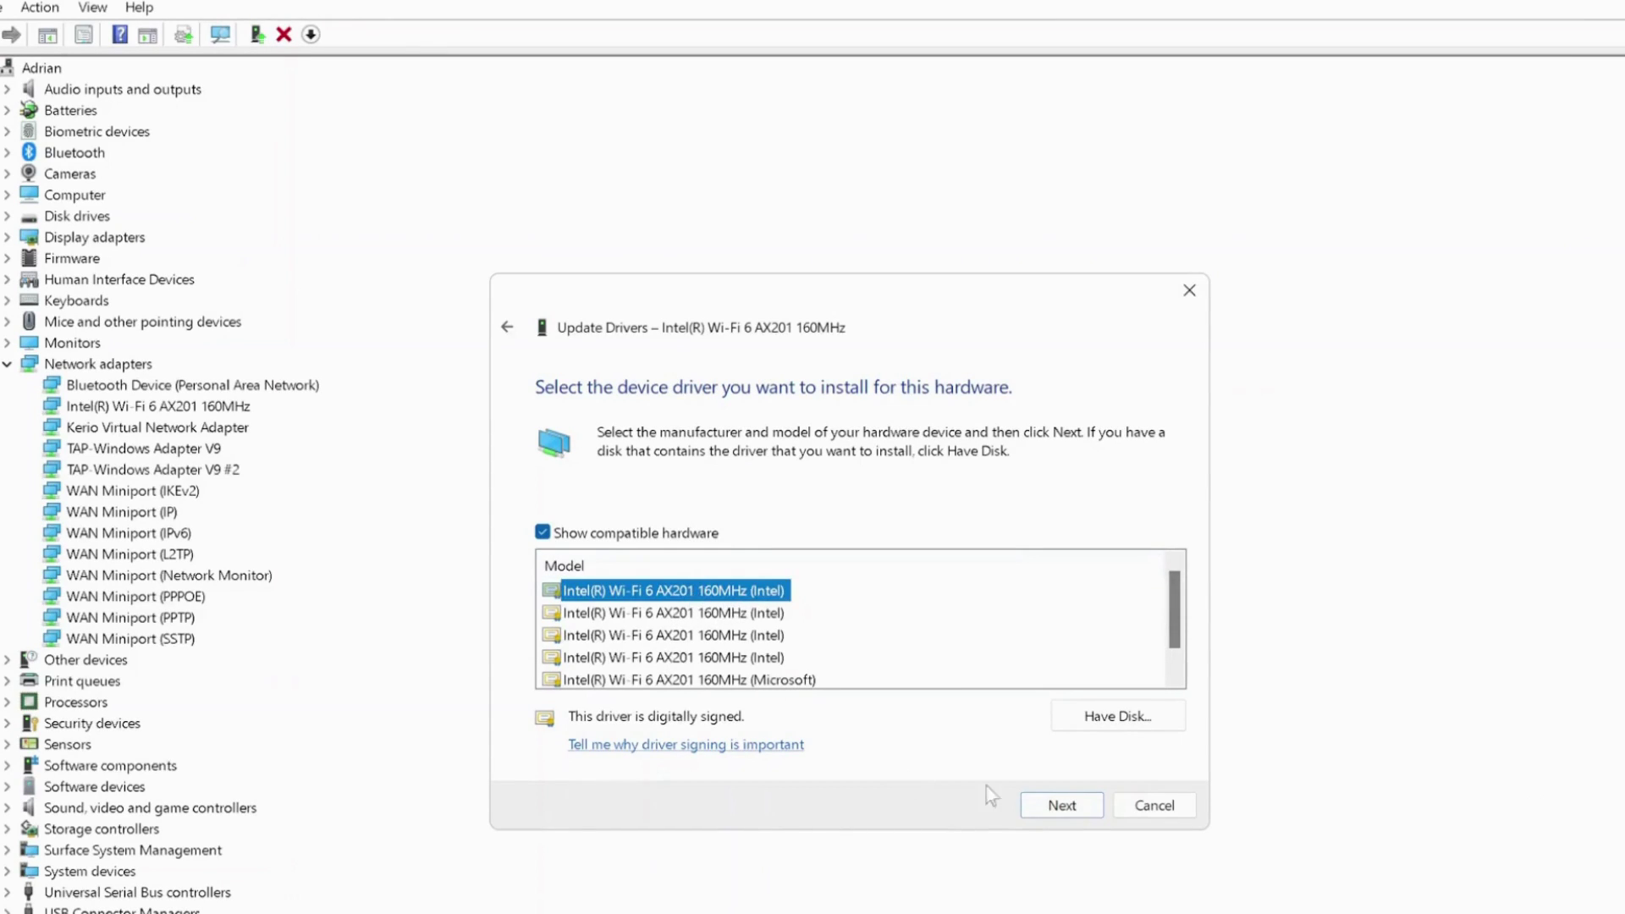
pyautogui.click(1079, 807)
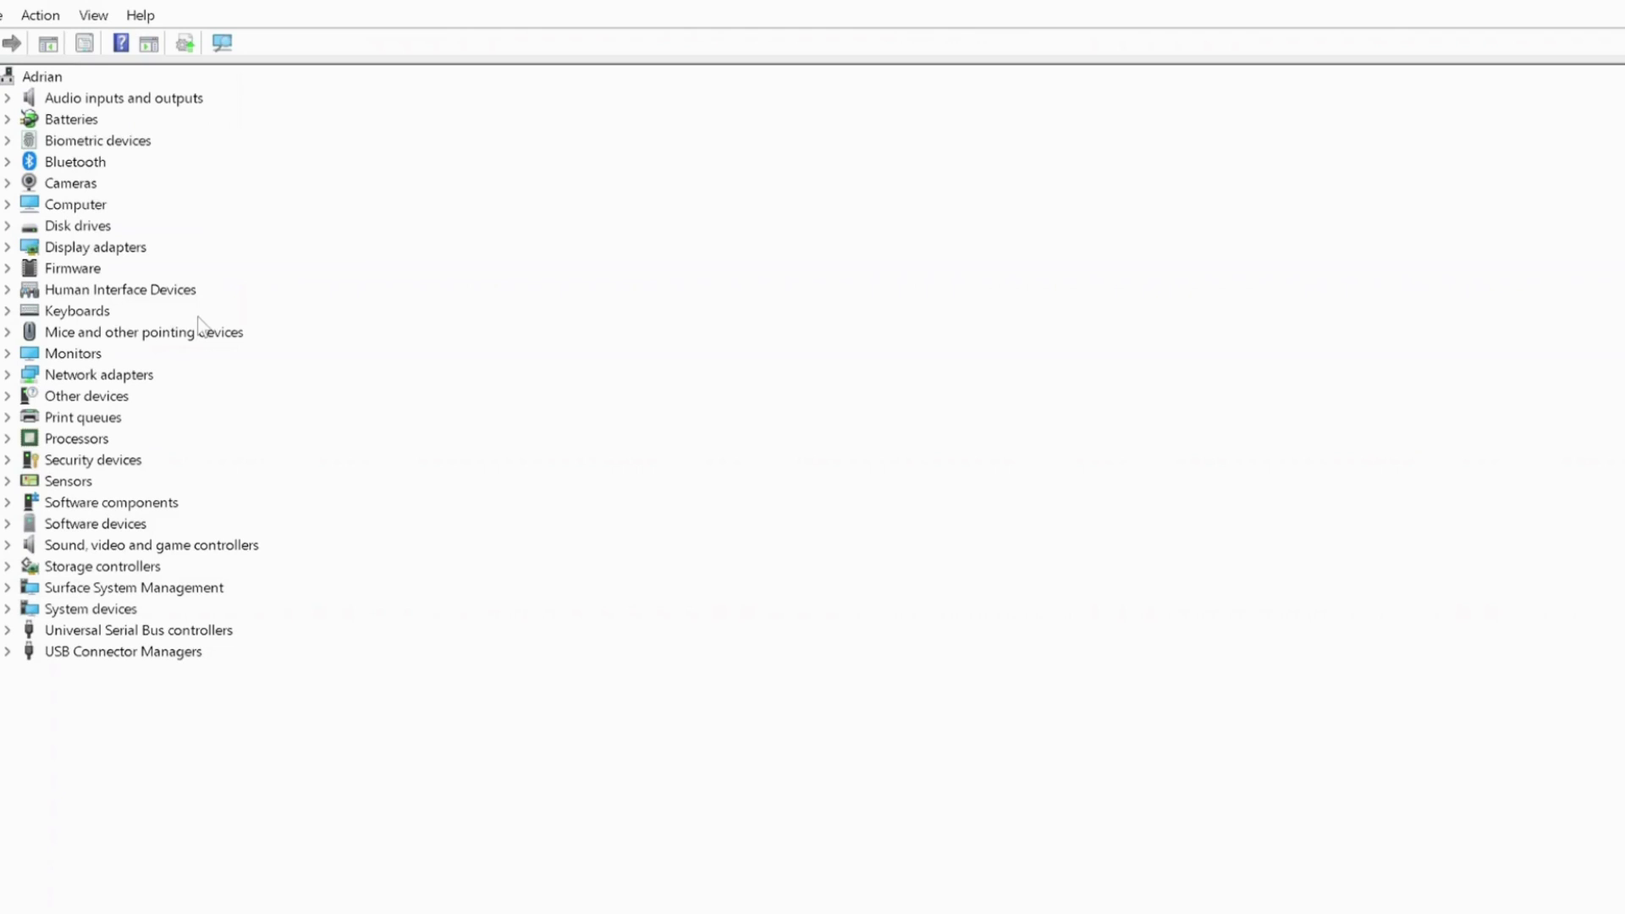
# Uninstall the Intel Wi-Fi 6 AX201 adapter, then scan for hardware changes to redetect it.
pyautogui.doubleClick(99, 379)
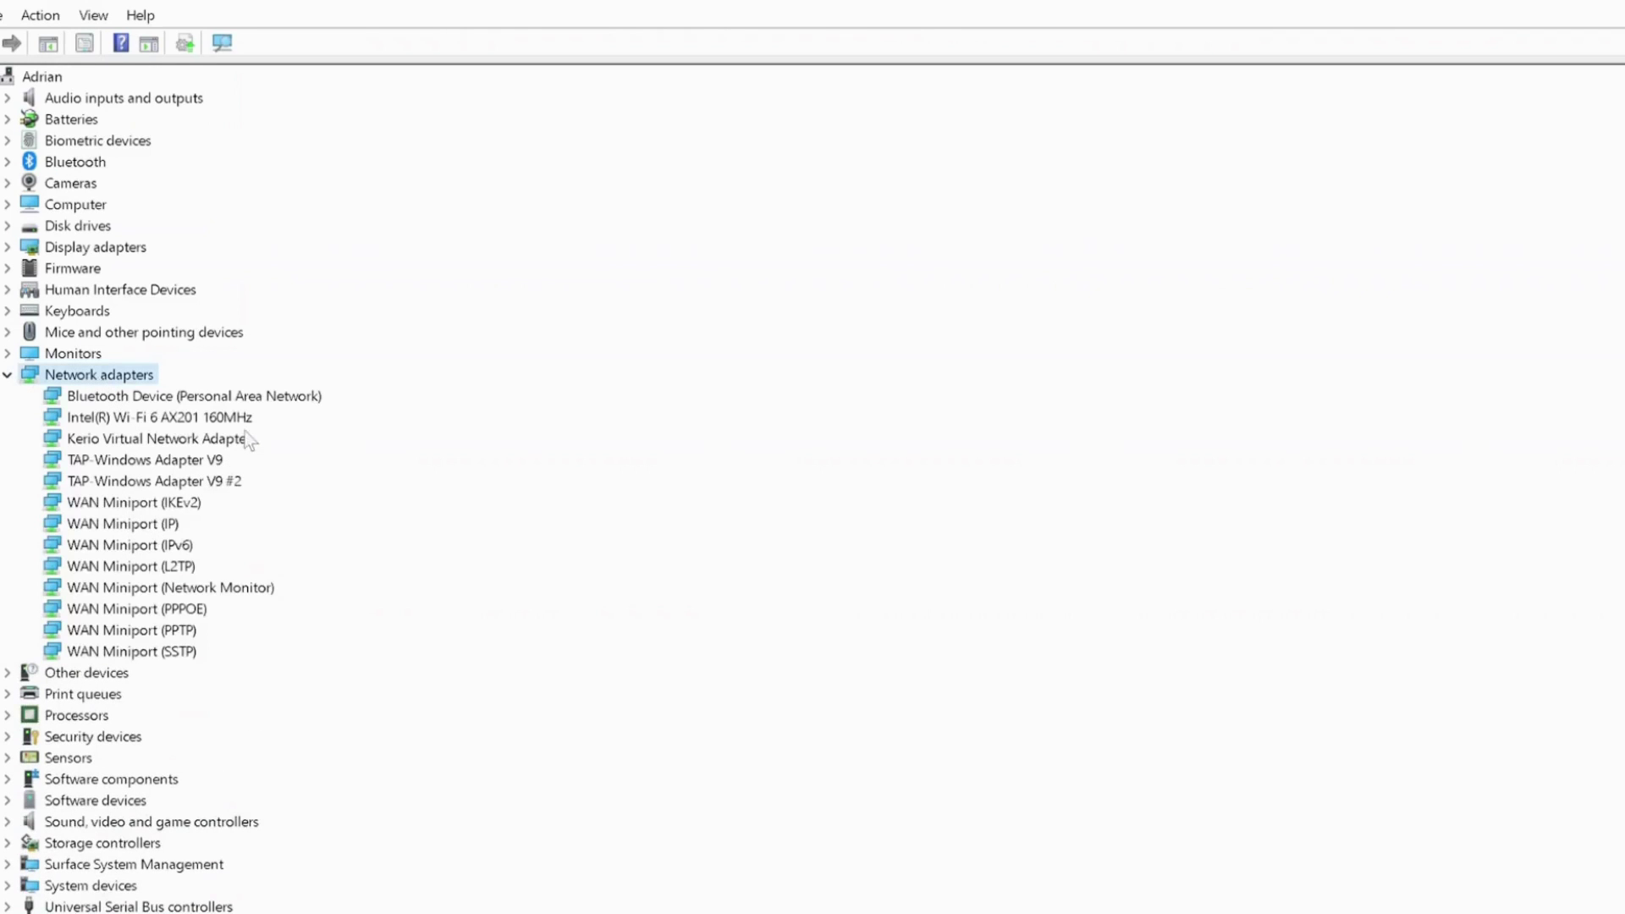
pyautogui.click(204, 420)
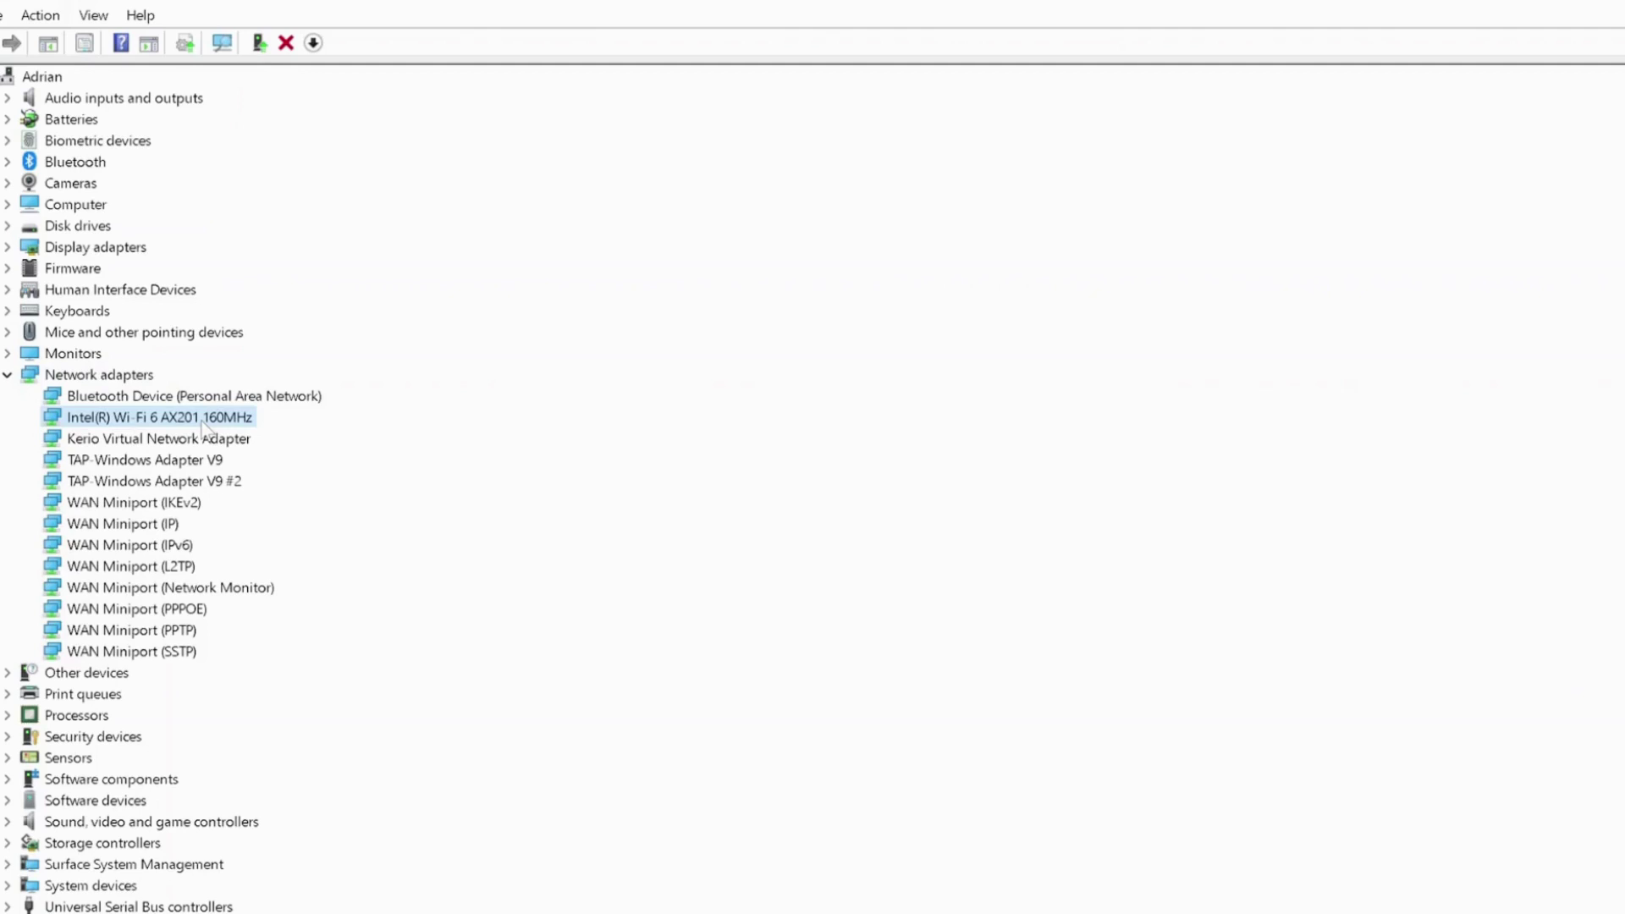
pyautogui.rightClick(203, 427)
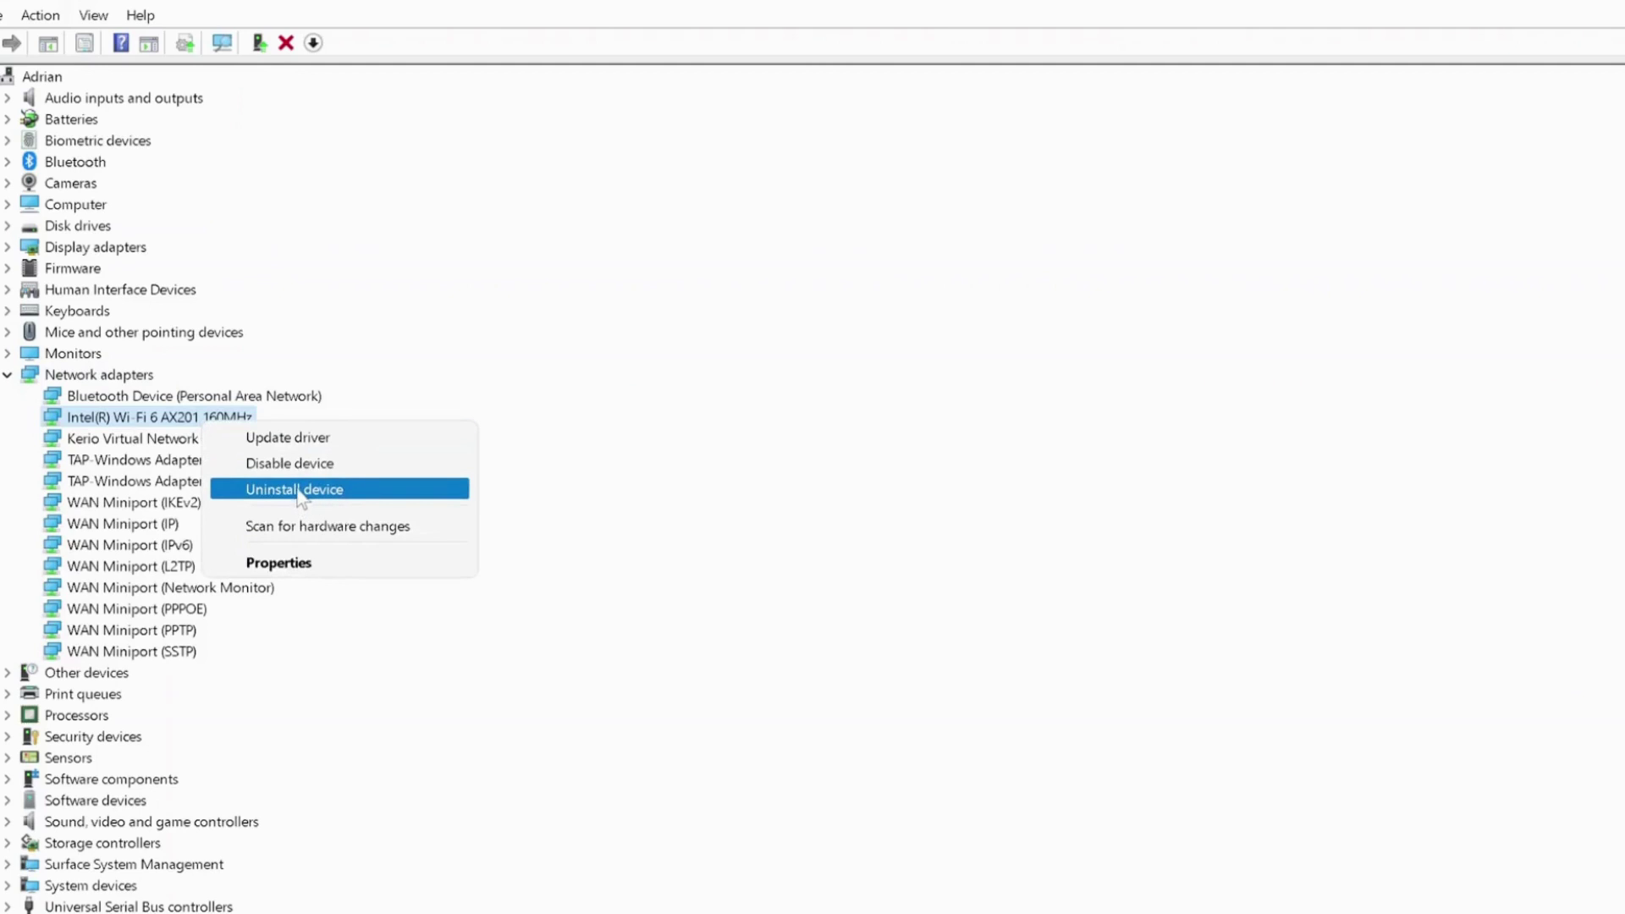
pyautogui.click(344, 493)
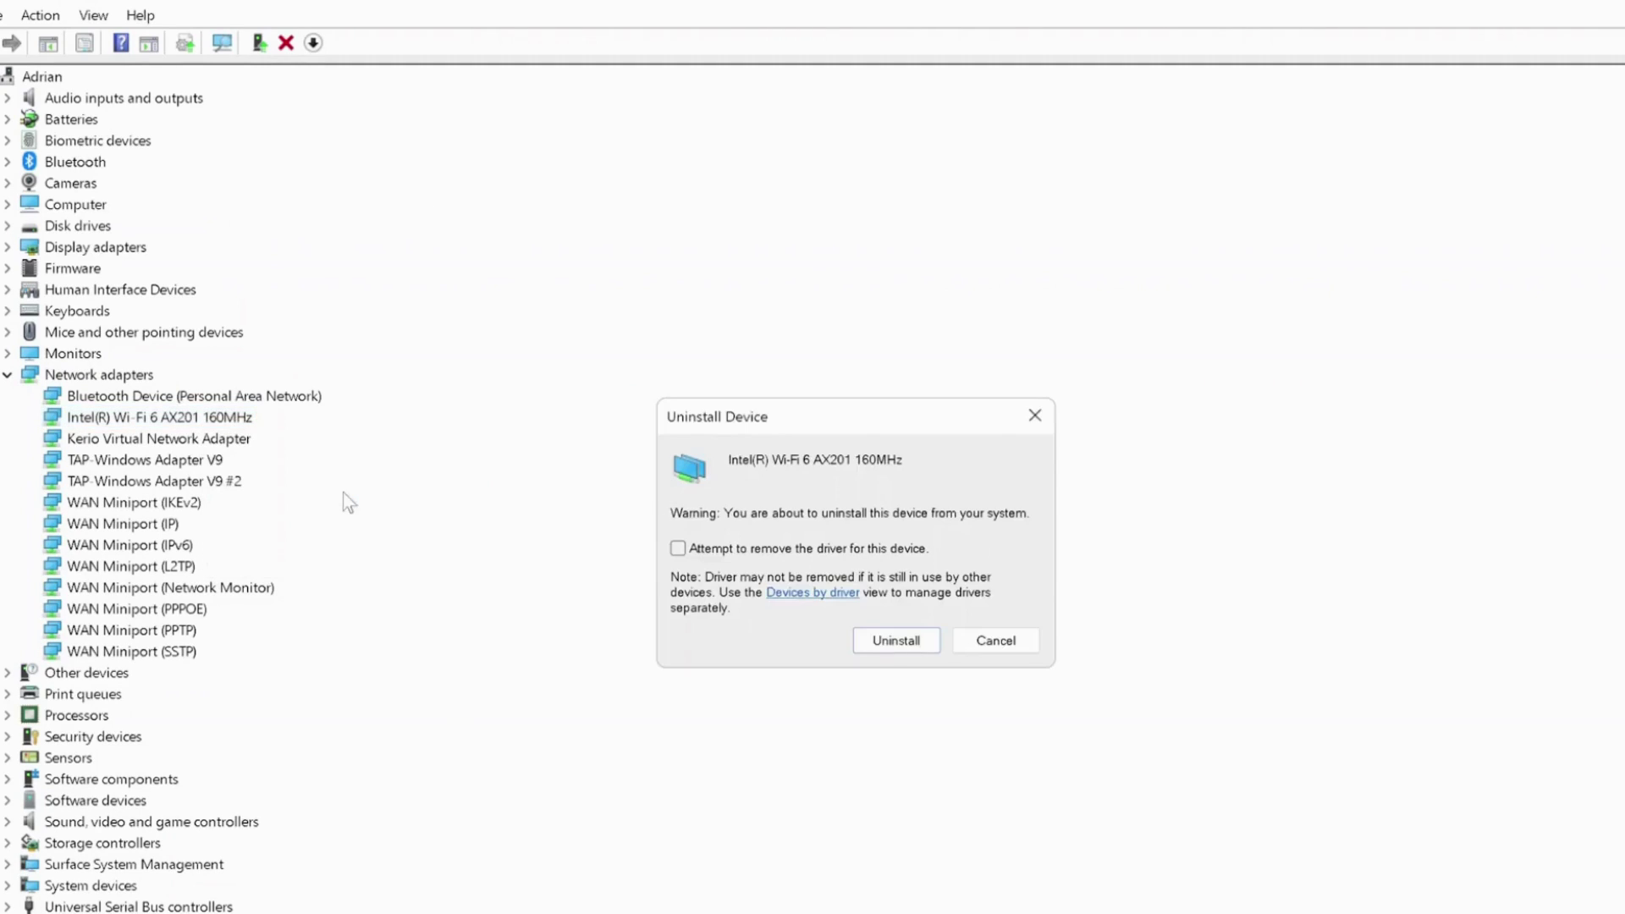
pyautogui.click(897, 642)
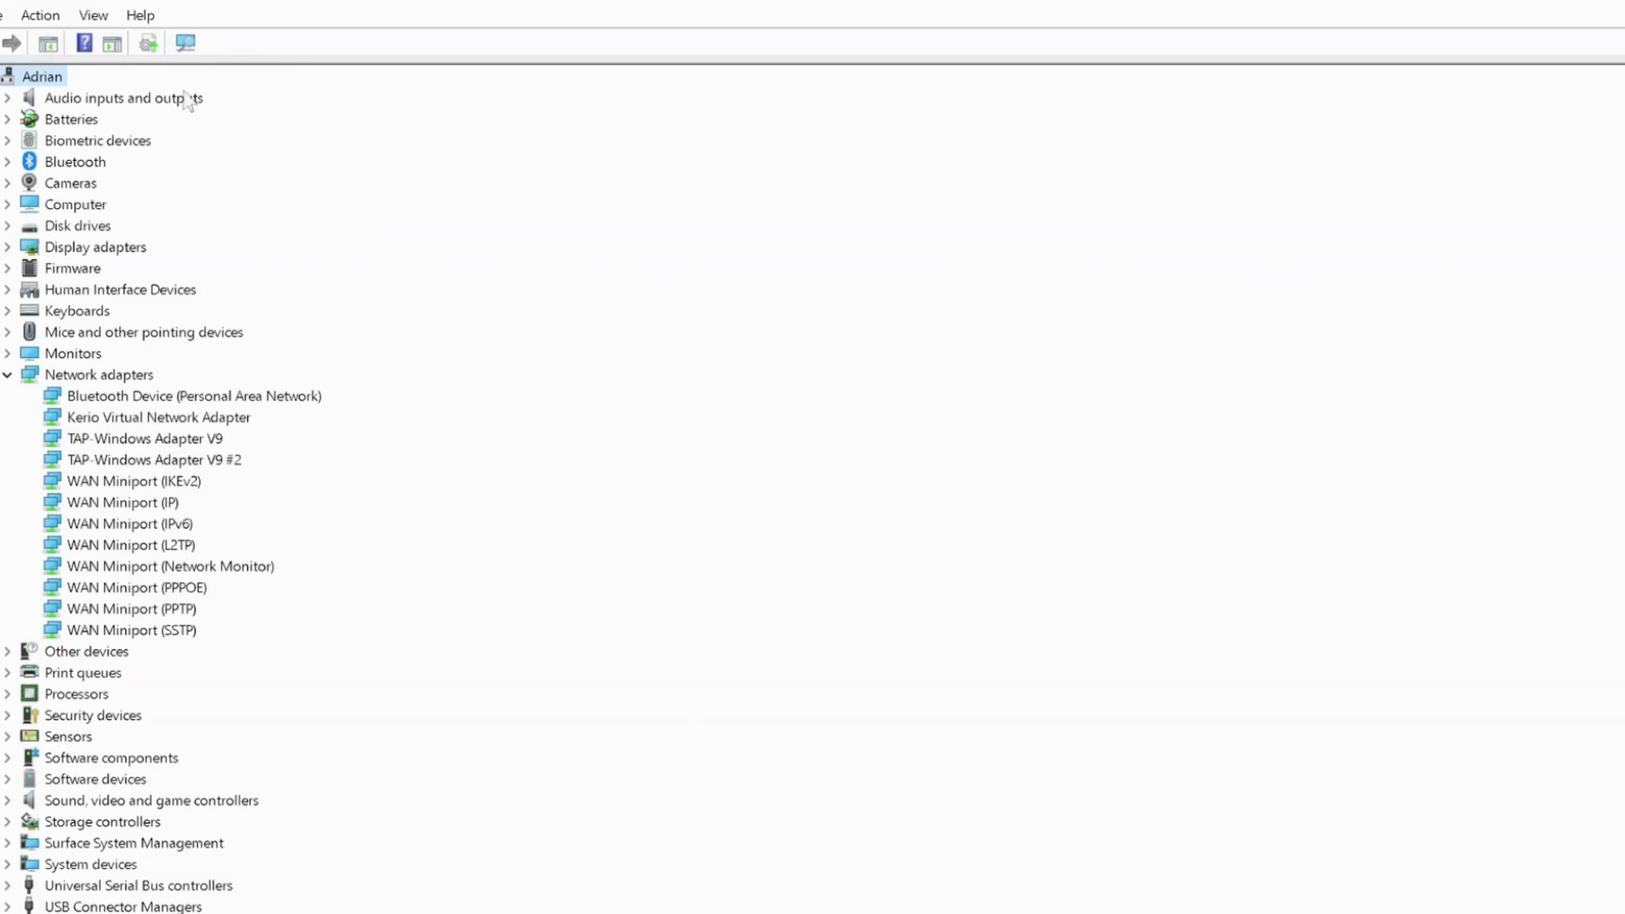
pyautogui.click(187, 49)
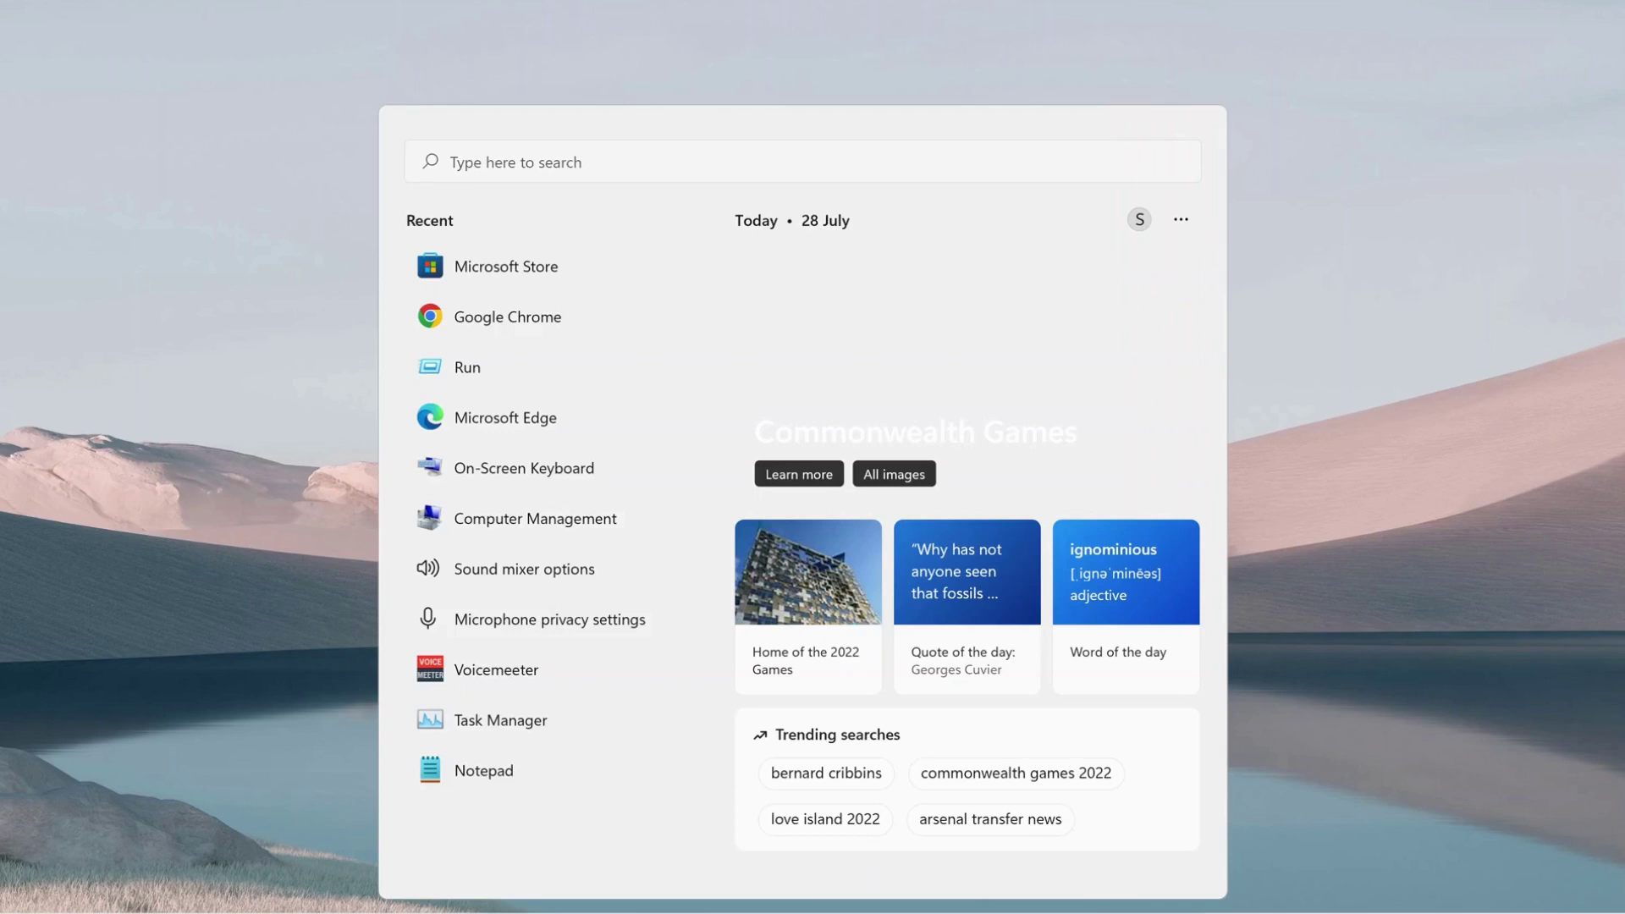
pyautogui.write('cmd')
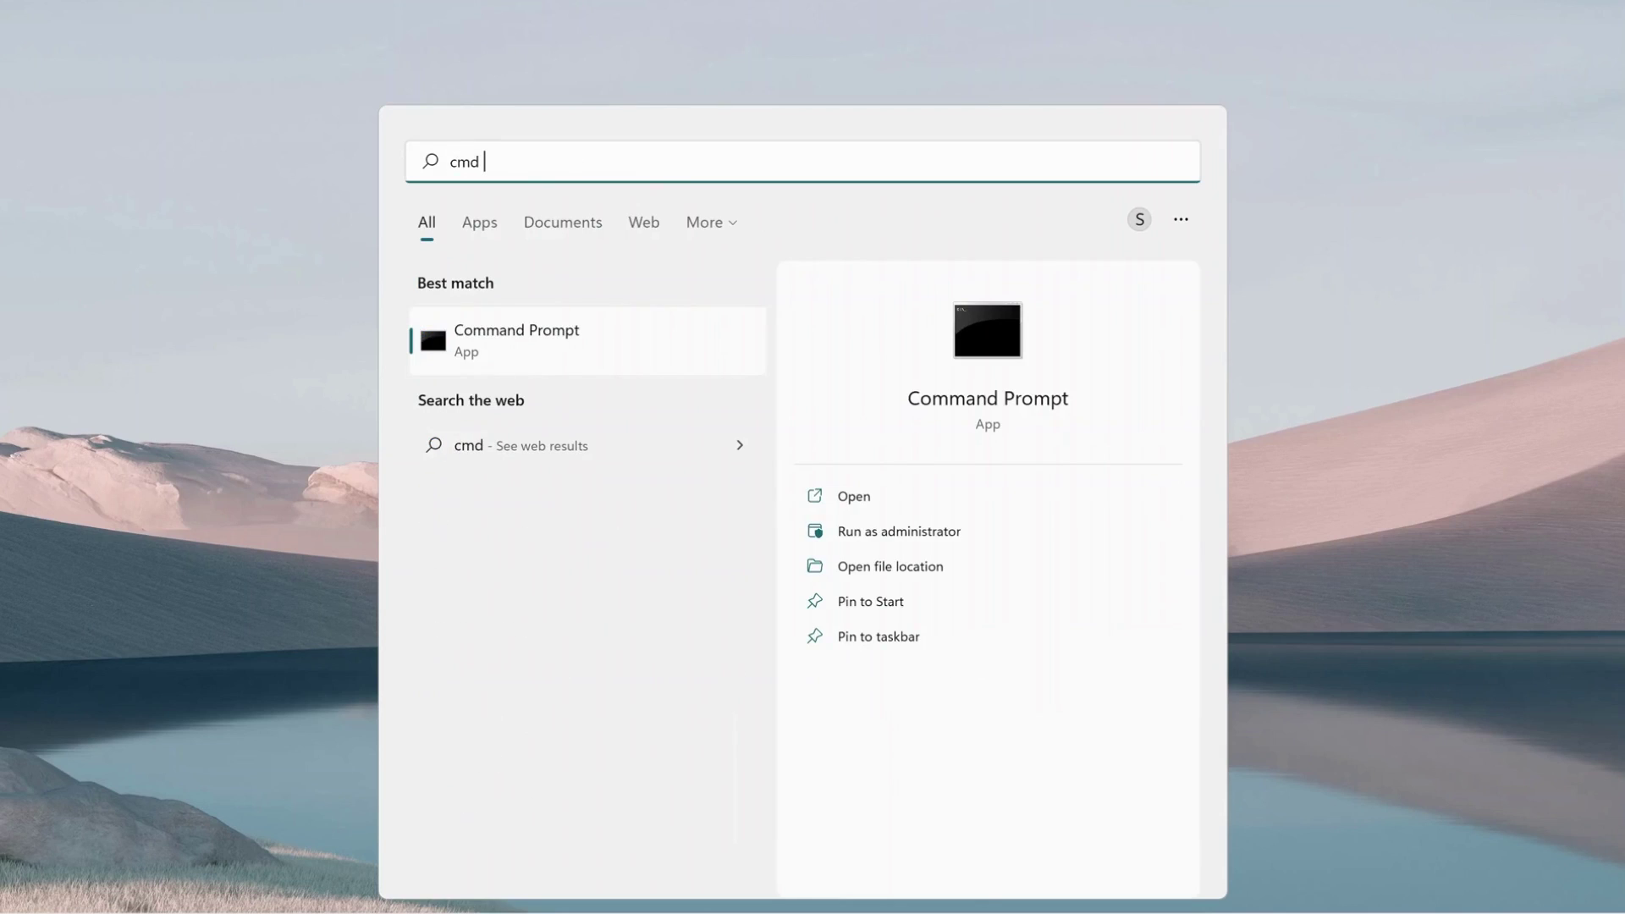
# Launch Command Prompt with Run as administrator from the search results.
pyautogui.rightClick(572, 352)
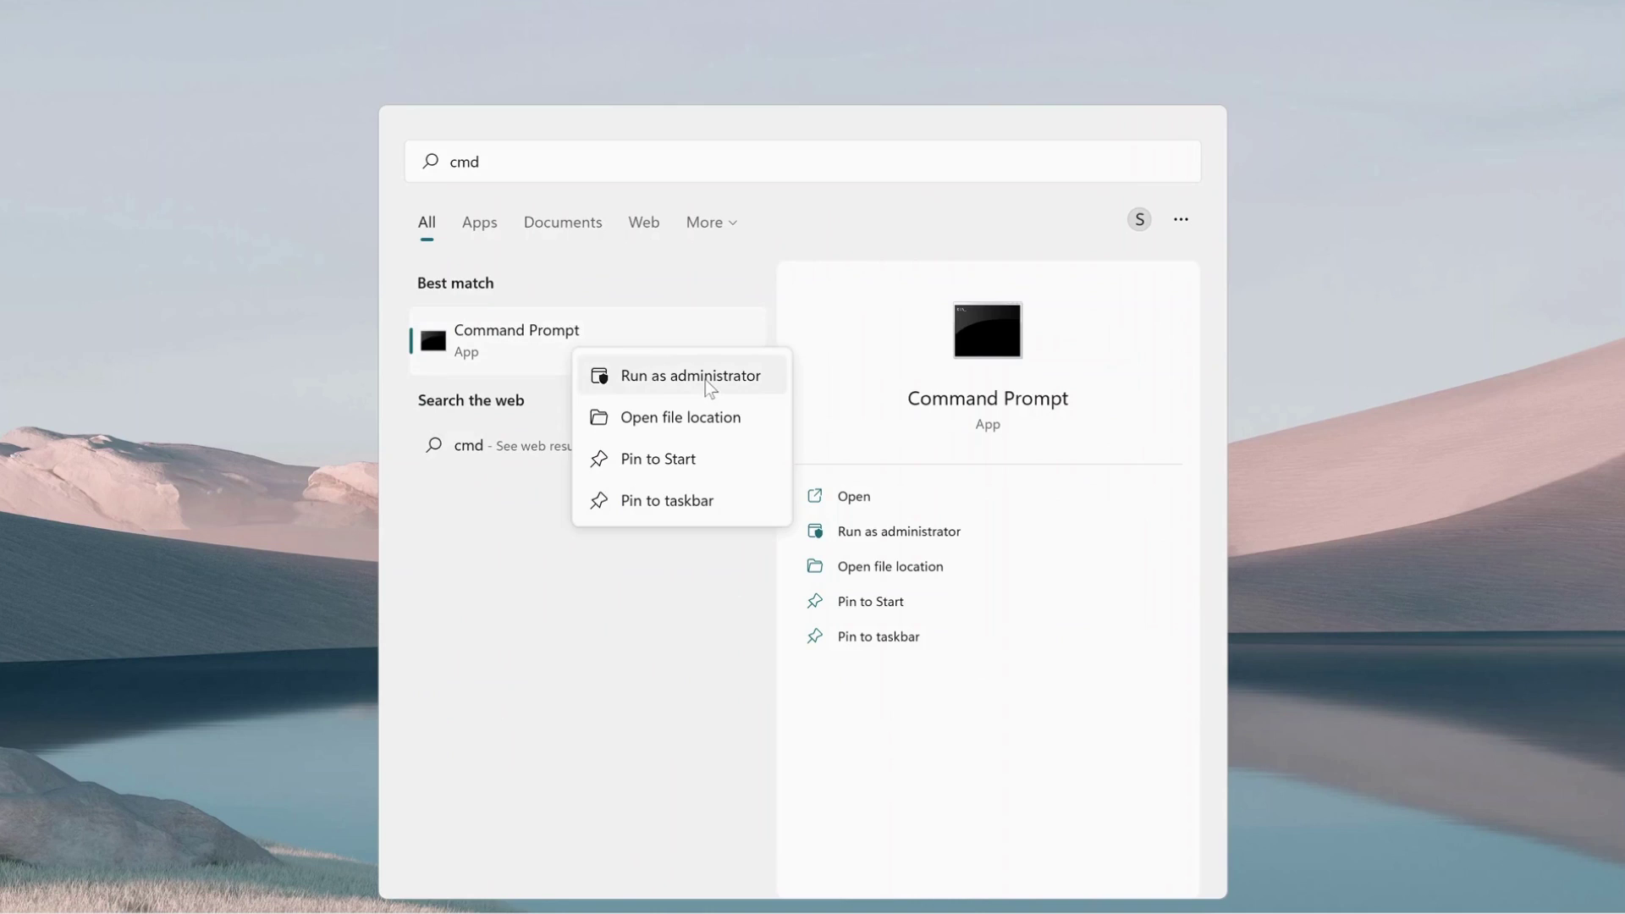
pyautogui.click(663, 381)
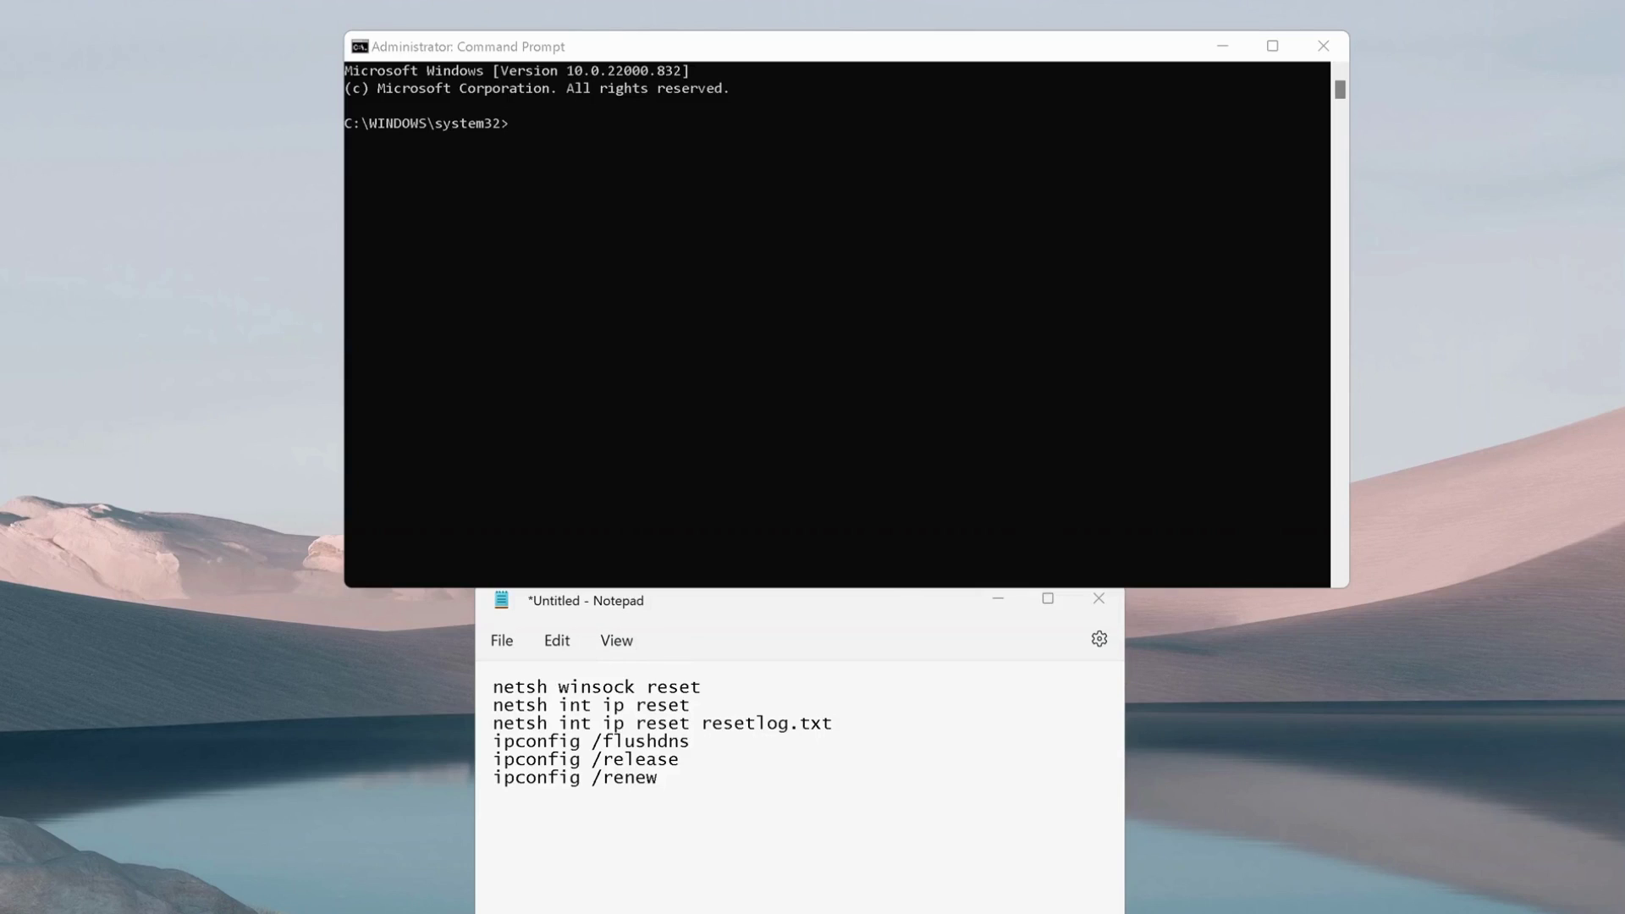
# Copy 'netsh winsock reset' from Notepad and run it in the console.
pyautogui.tripleClick(654, 689)
pyautogui.hotkey('ctrl', 'c')
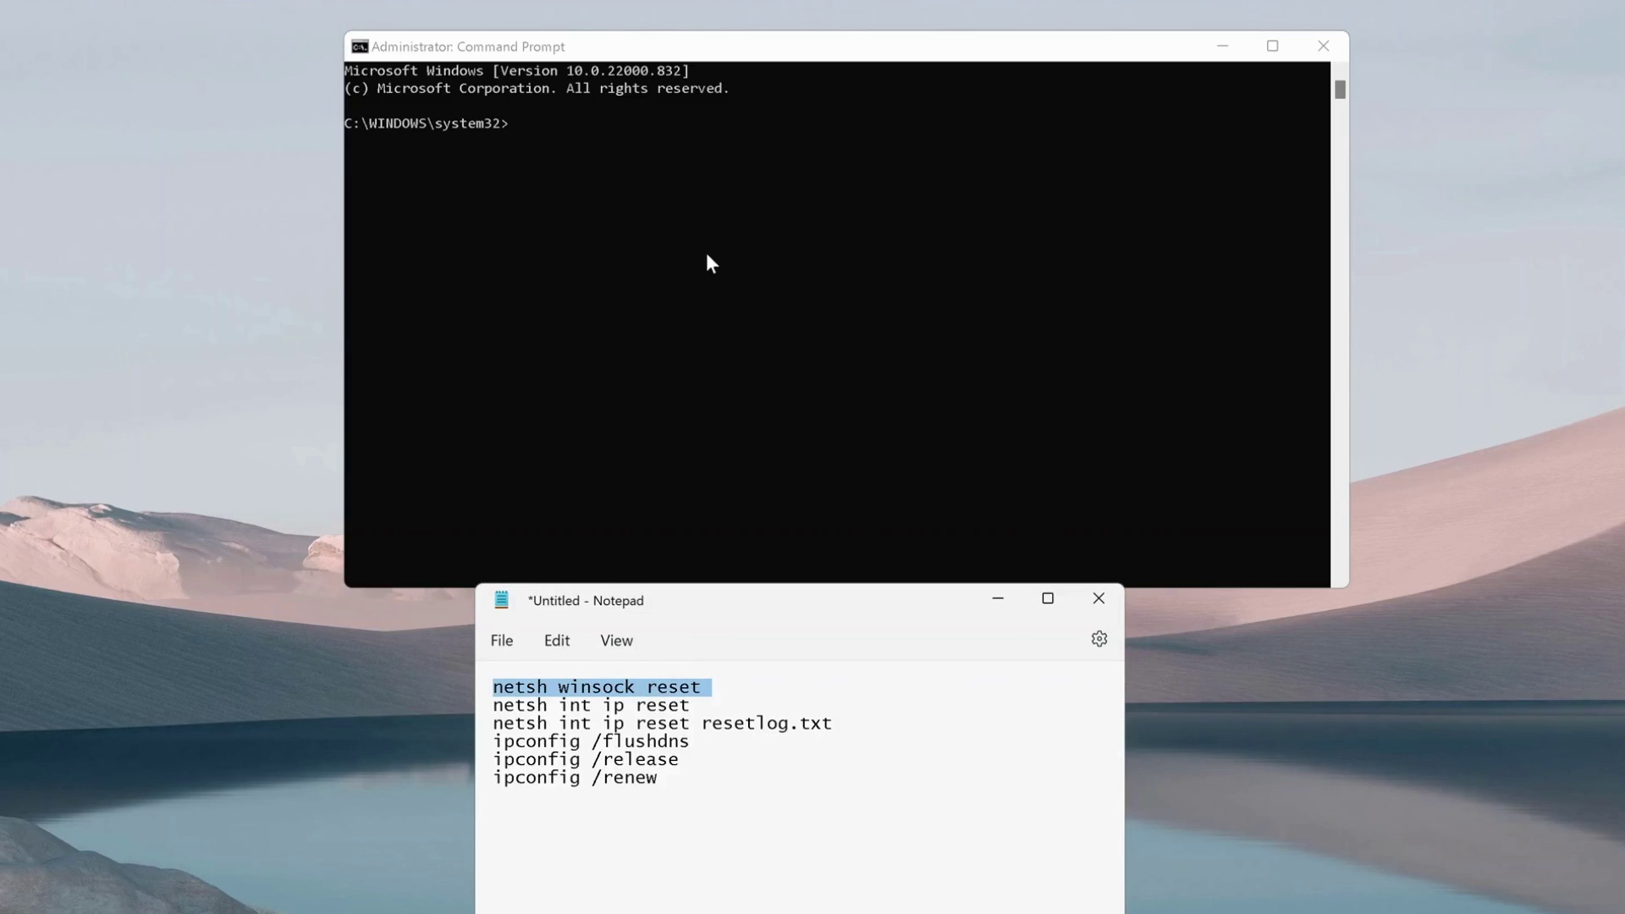
pyautogui.click(707, 253)
pyautogui.rightClick(705, 253)
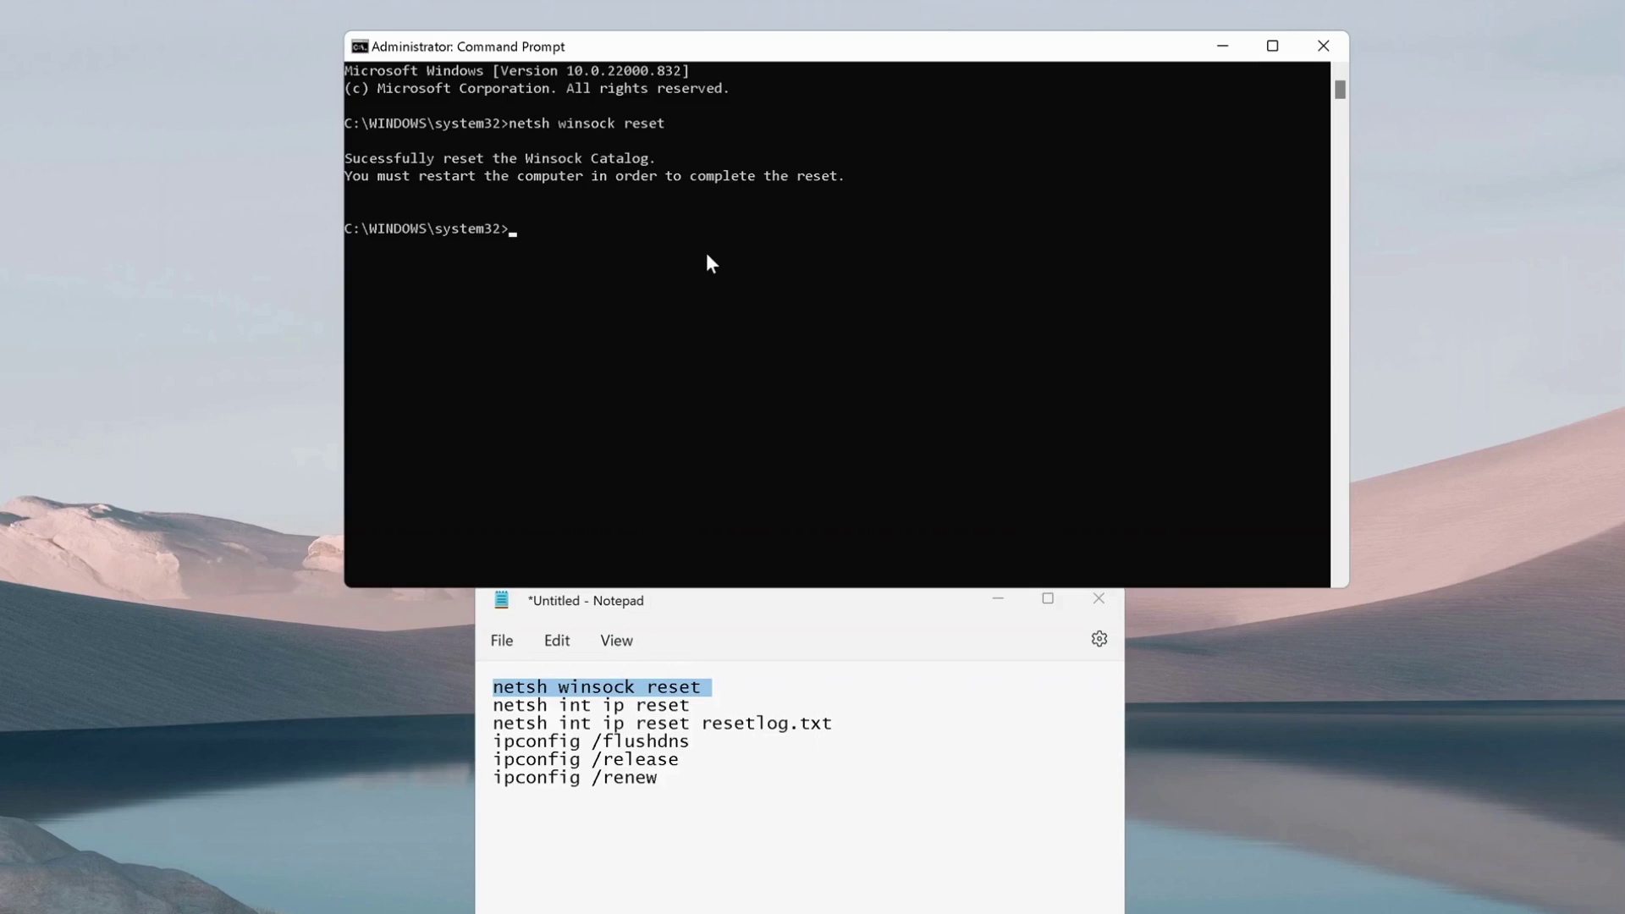
# Copy and run 'netsh int ip reset', then select the 'netsh int ip reset resetlog.txt' line.
pyautogui.doubleClick(662, 708)
pyautogui.tripleClick(662, 714)
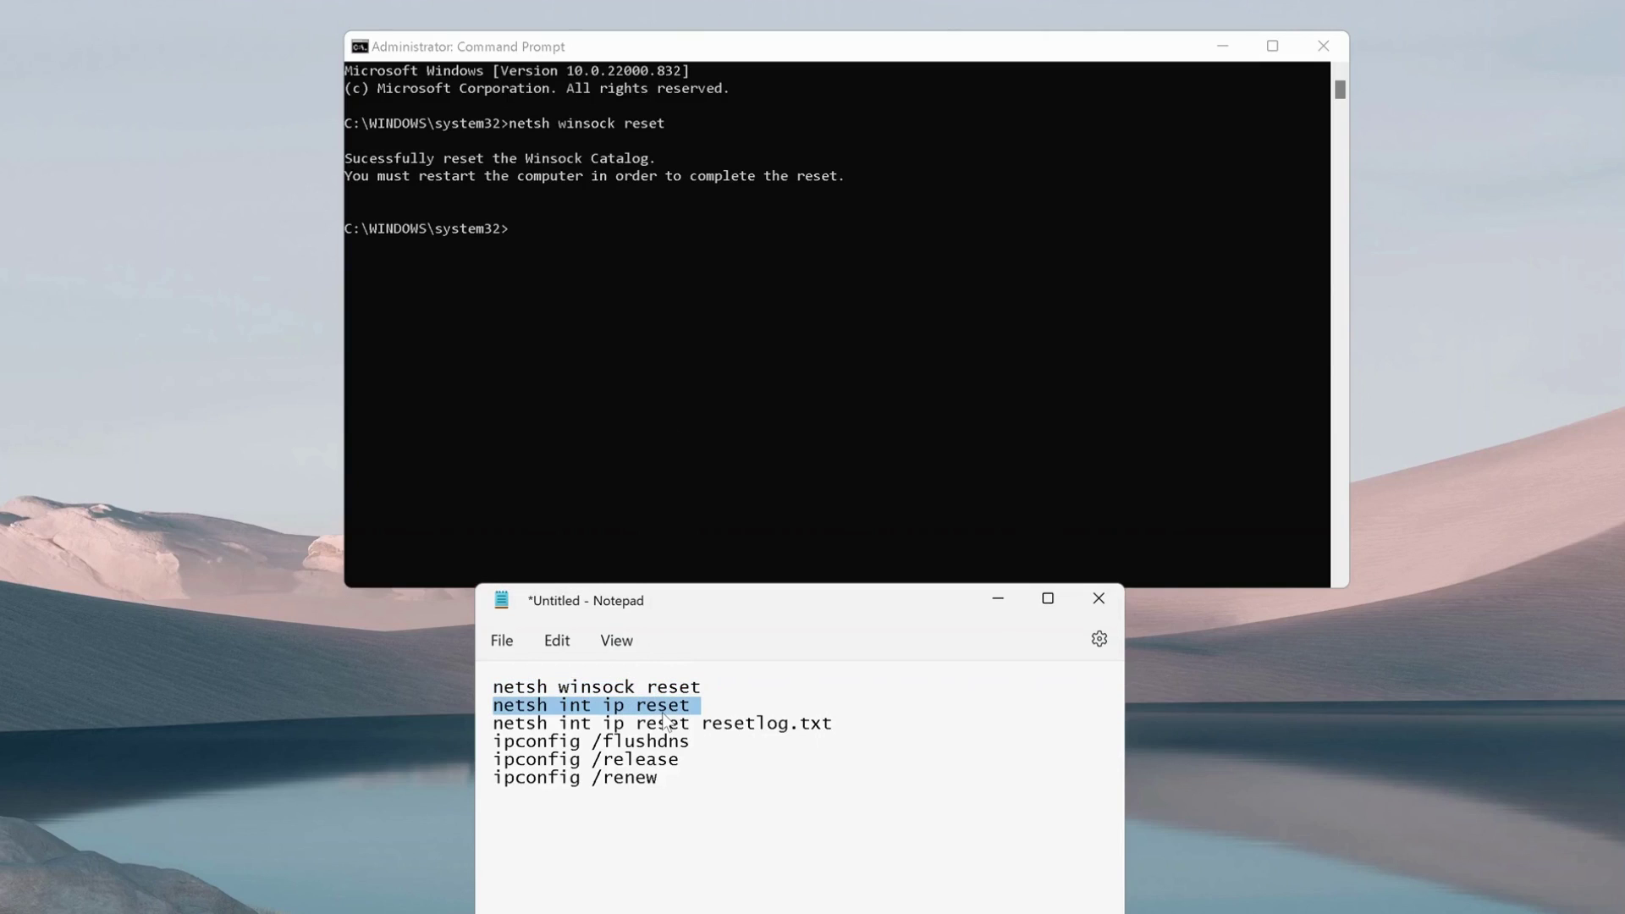
pyautogui.hotkey('ctrl', 'c')
pyautogui.click(746, 339)
pyautogui.rightClick(744, 339)
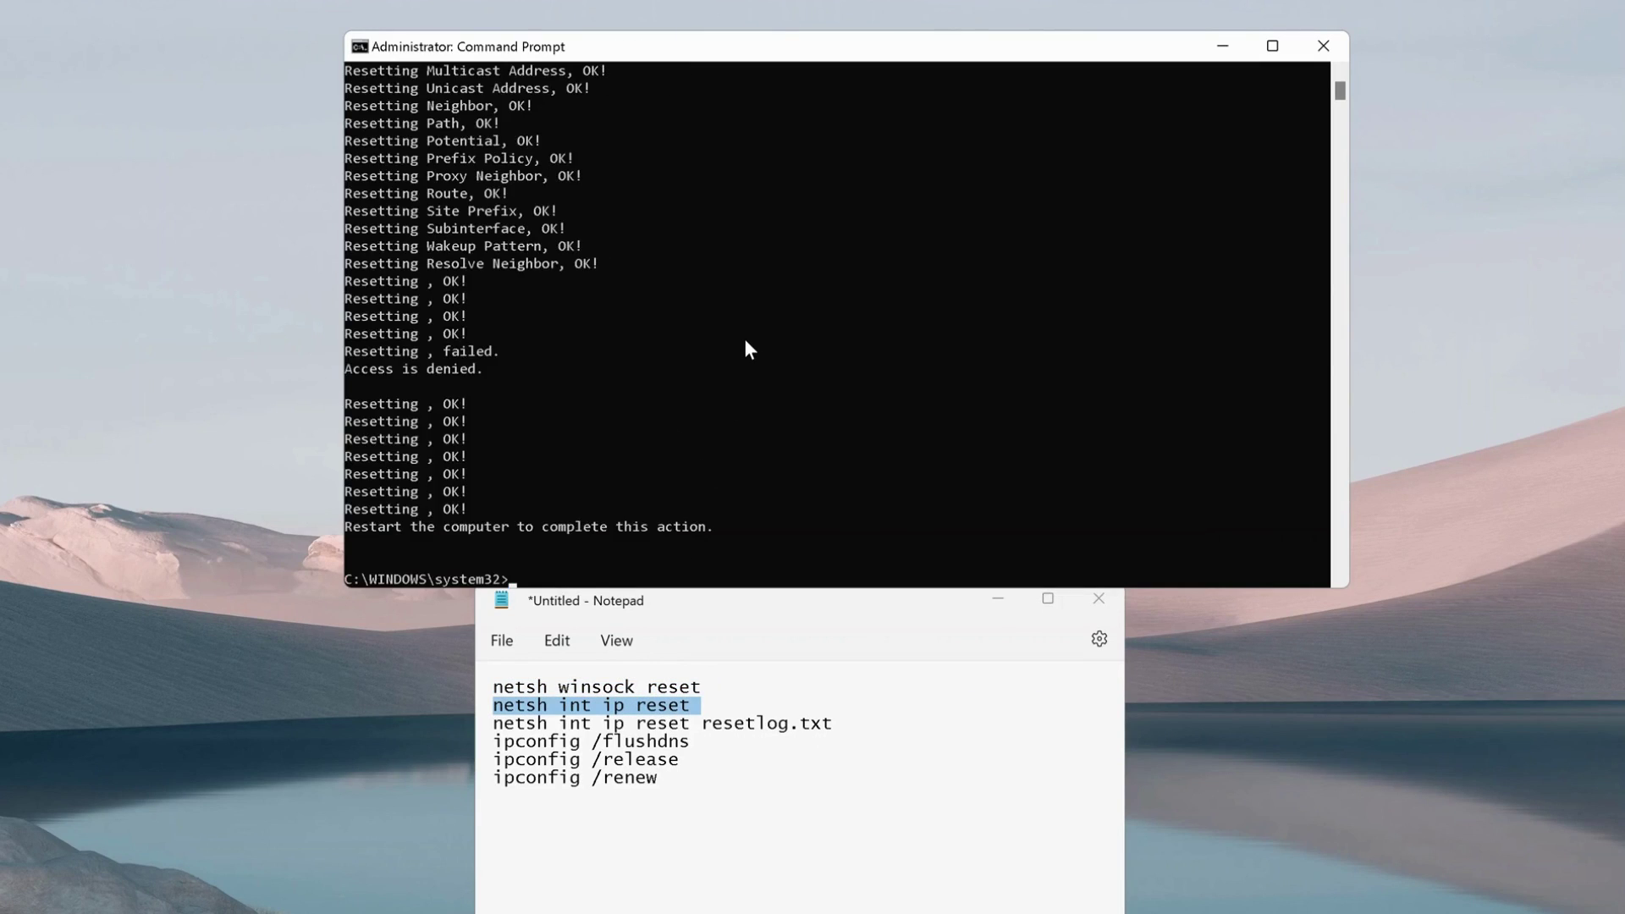
pyautogui.moveTo(592, 741); pyautogui.dragTo(645, 742)
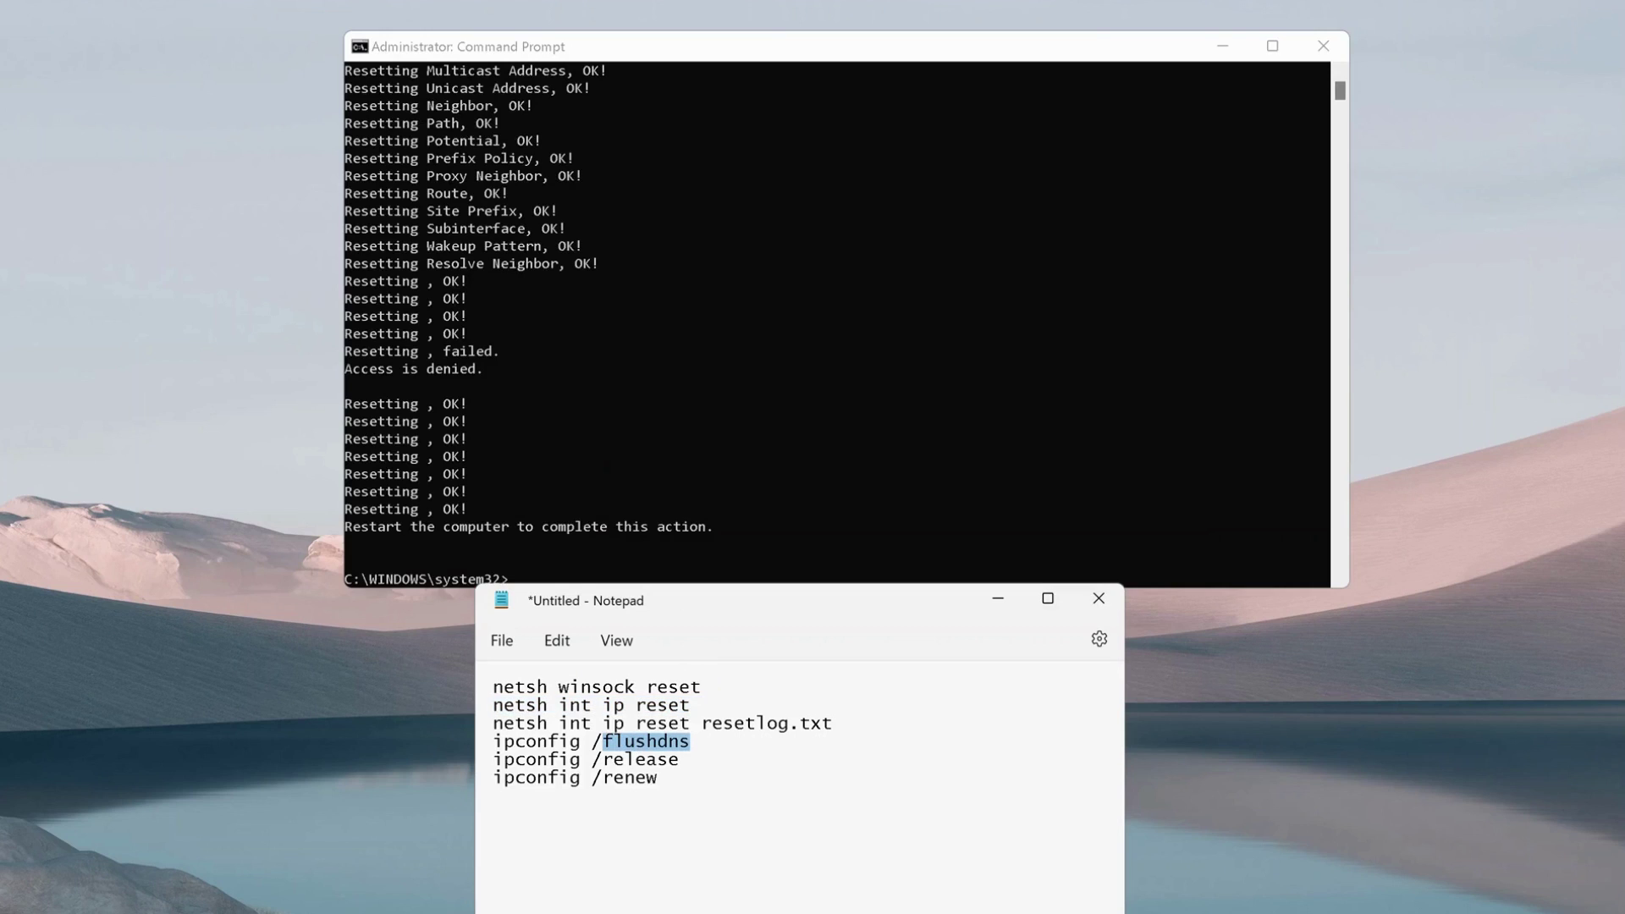
pyautogui.click(636, 723)
pyautogui.tripleClick(634, 722)
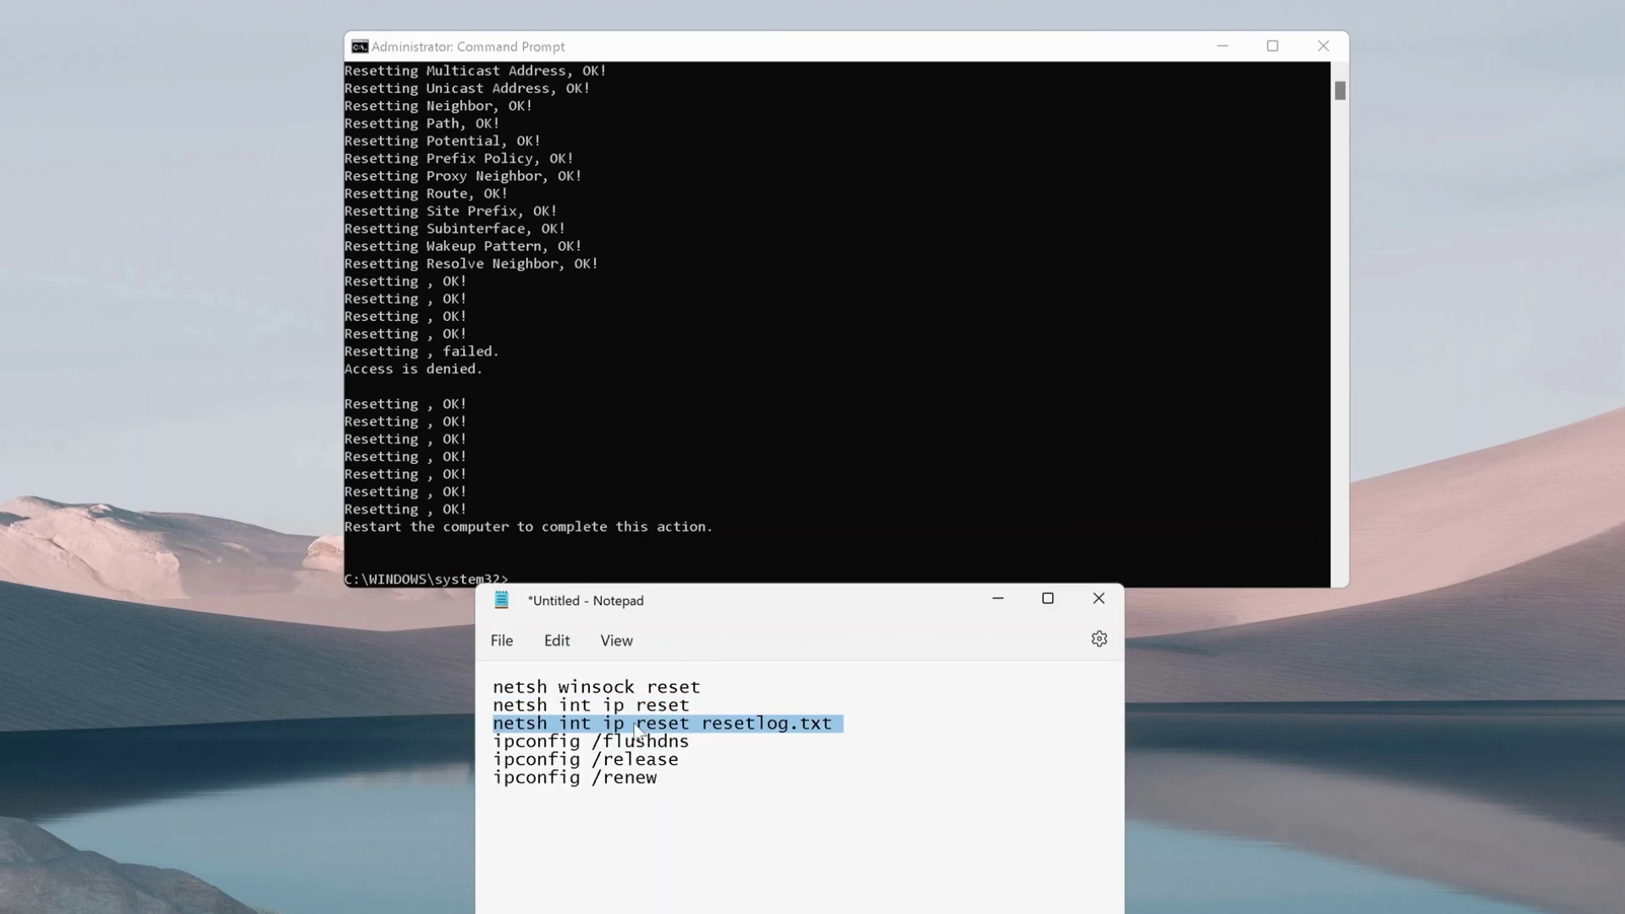
pyautogui.click(755, 518)
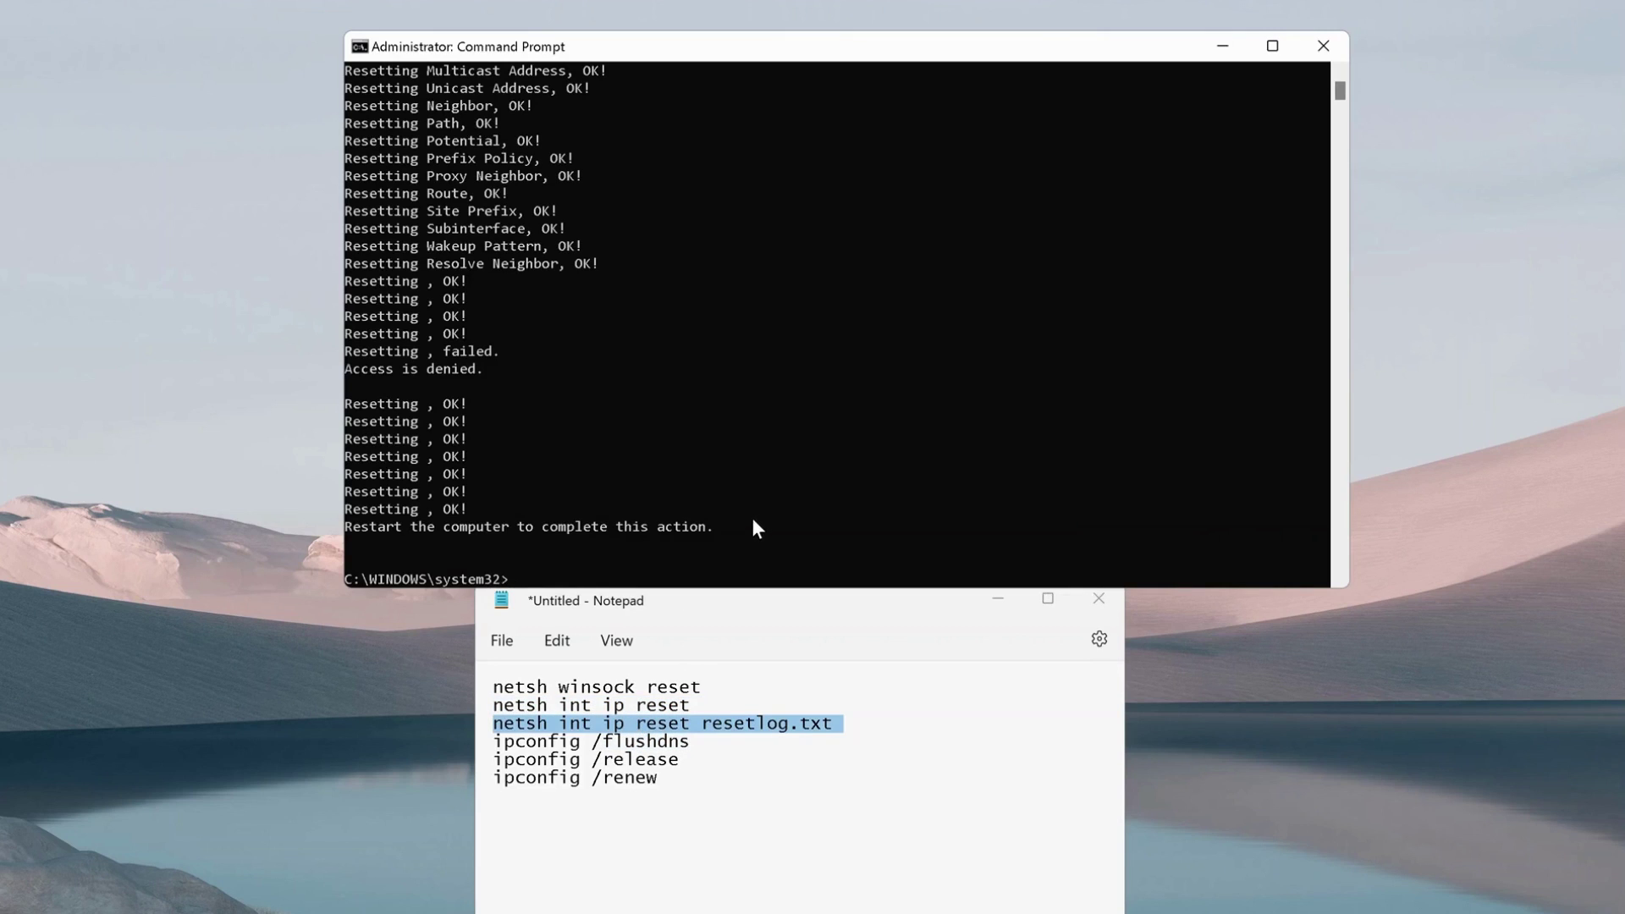
pyautogui.scroll(-1, 752, 517)
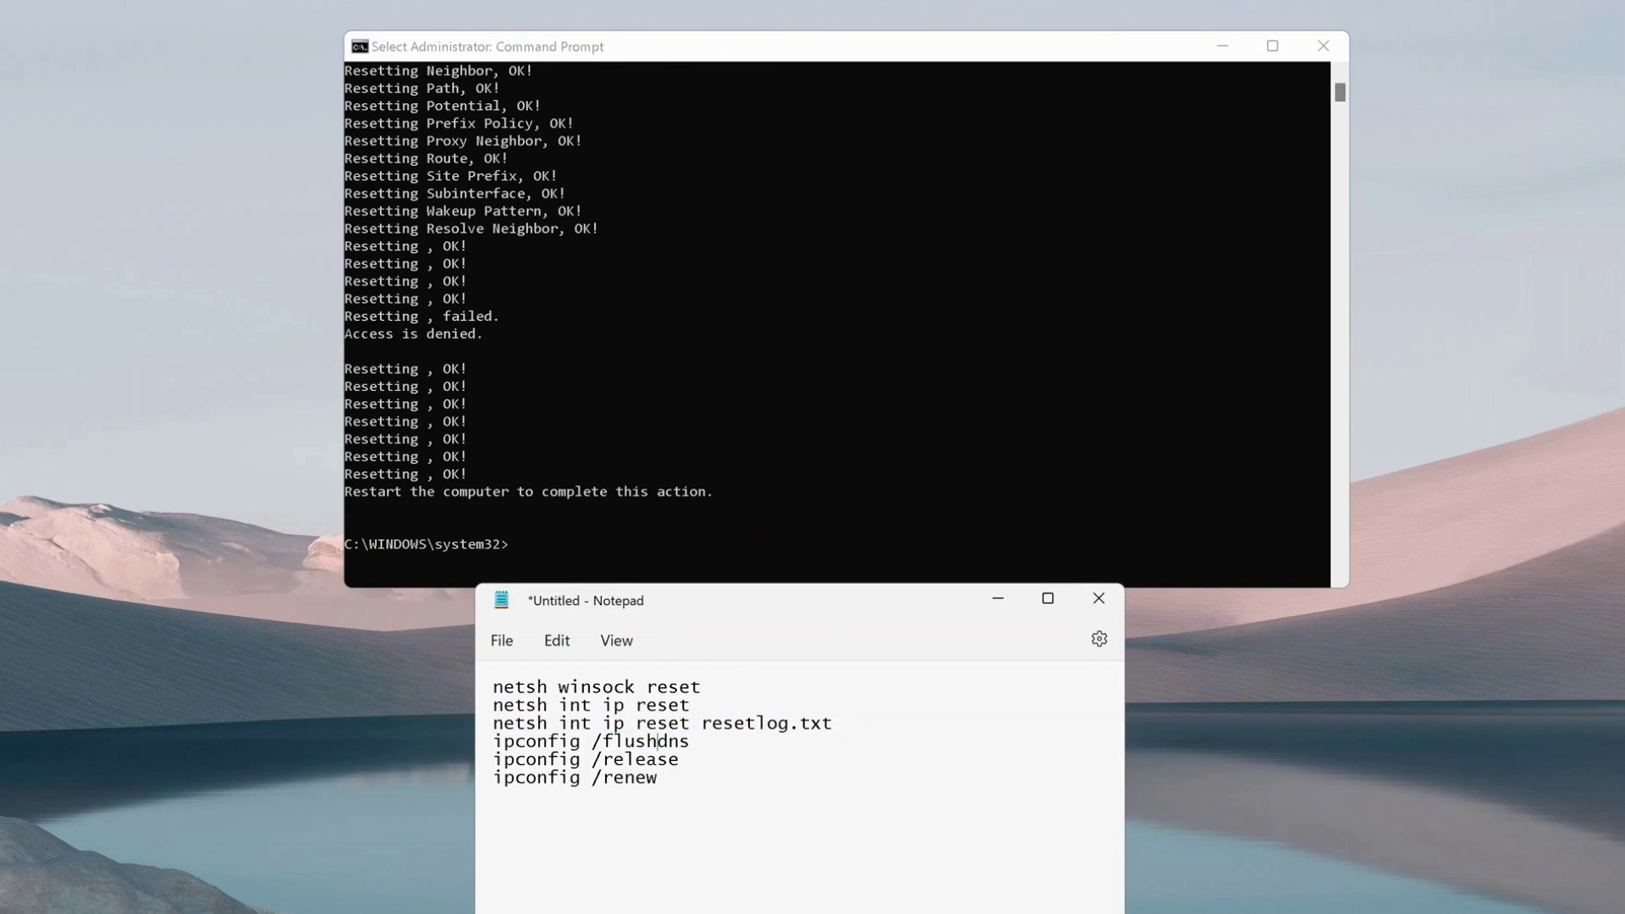
# Run 'ipconfig /flushdns' in the console to flush the DNS cache.
pyautogui.tripleClick(655, 743)
pyautogui.click(744, 506)
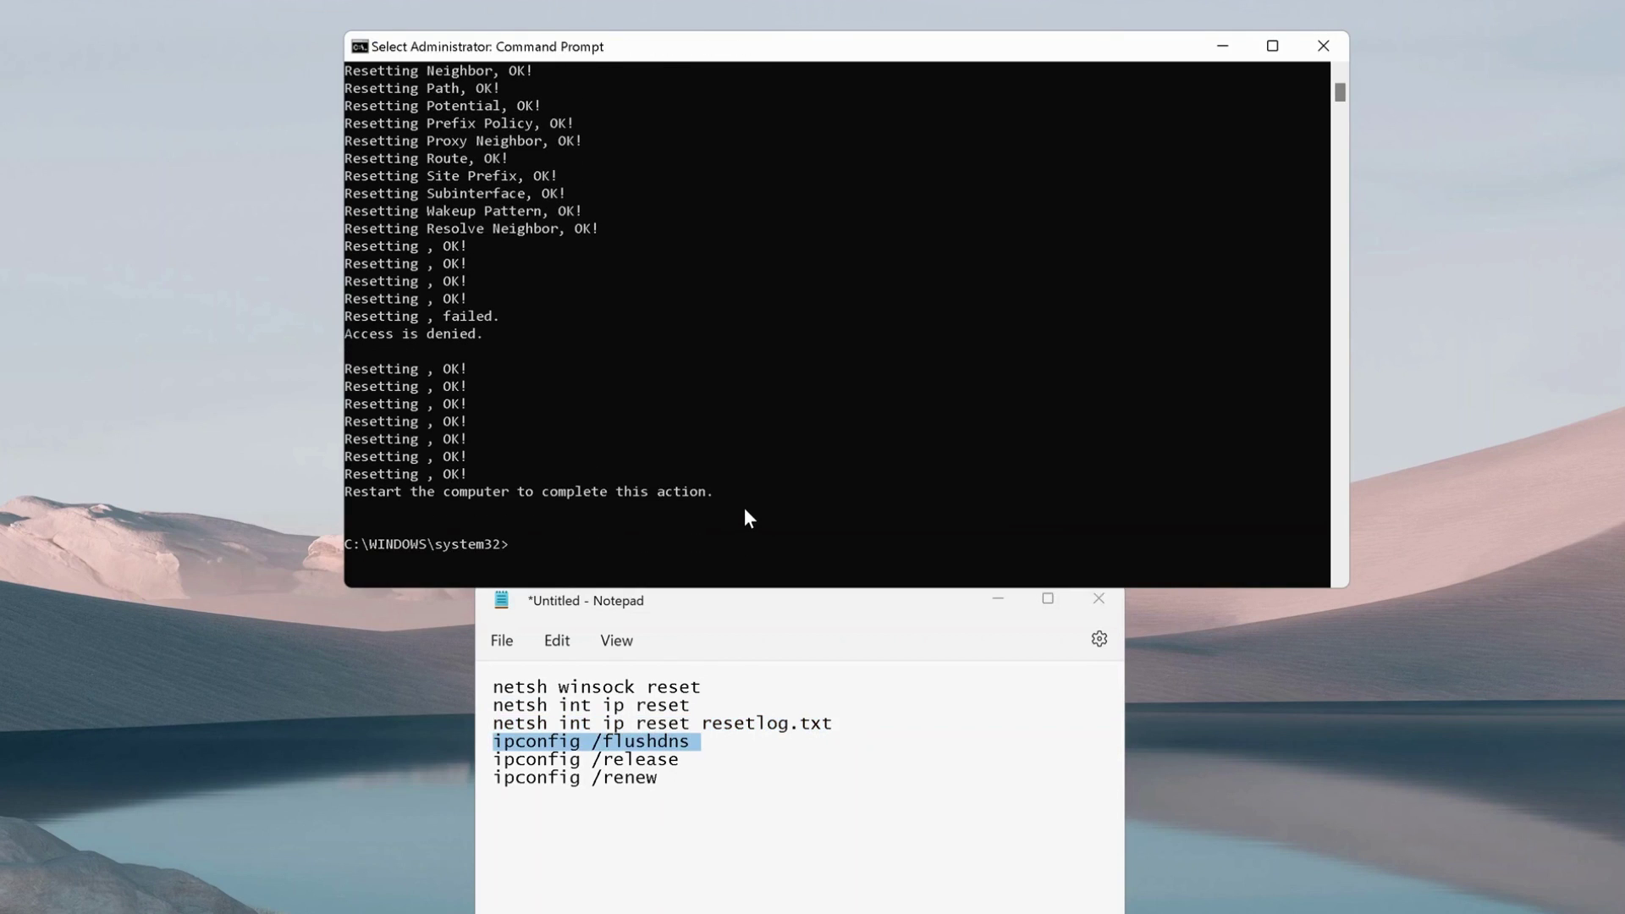
pyautogui.rightClick(735, 514)
pyautogui.press('Return')
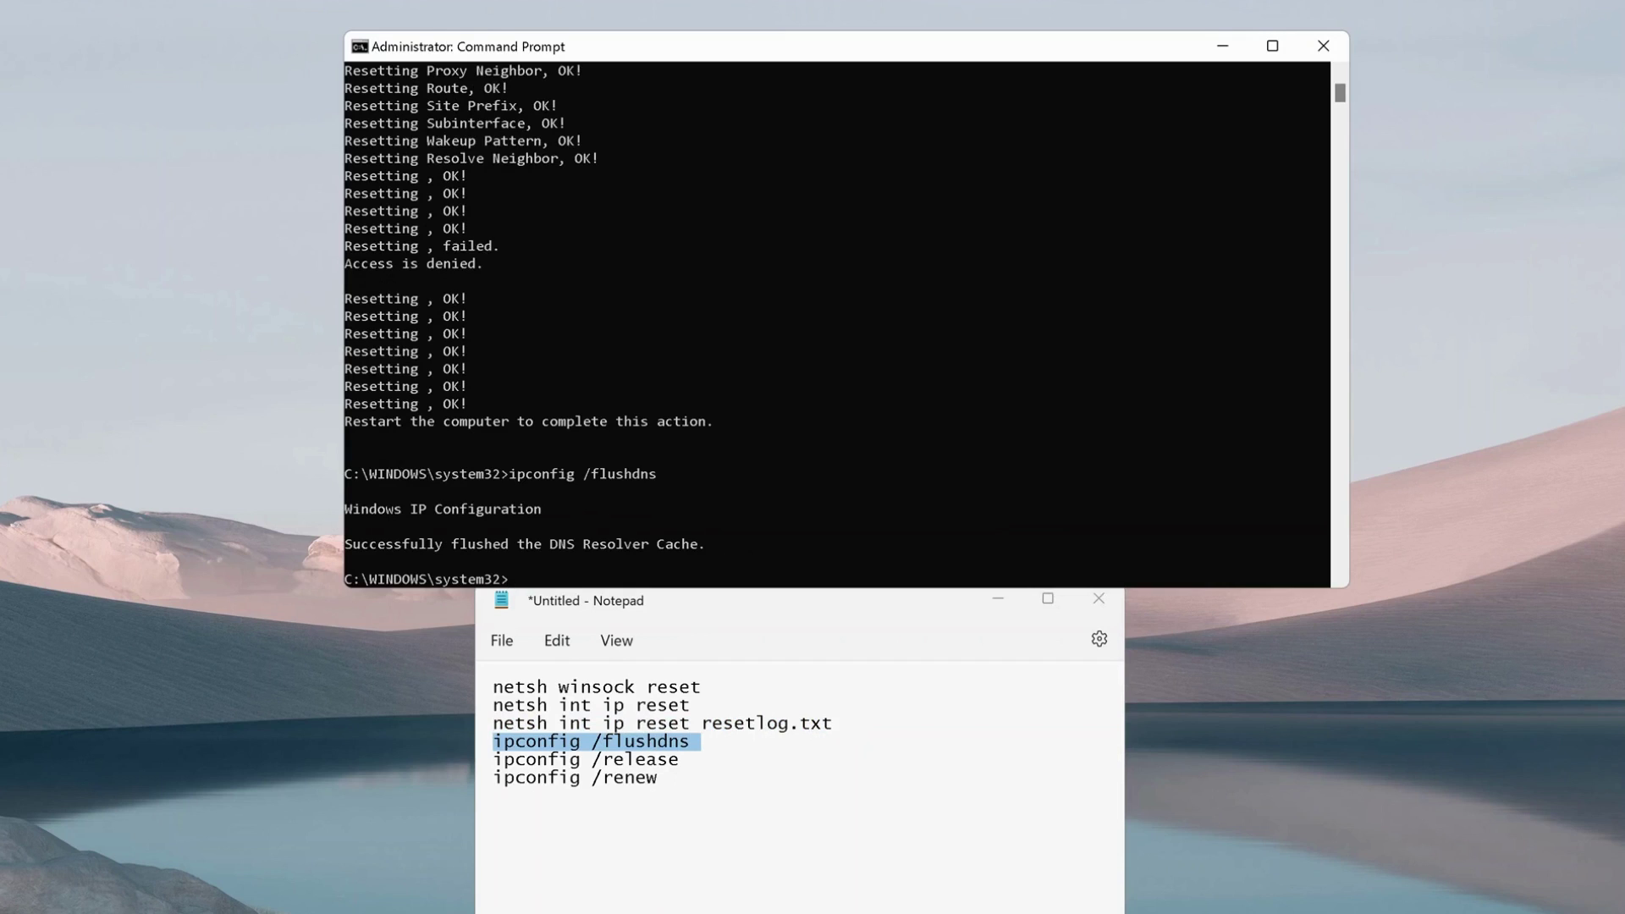
# Copy and run 'ipconfig /release' to release the IP address.
pyautogui.tripleClick(640, 778)
pyautogui.hotkey('ctrl', 'c')
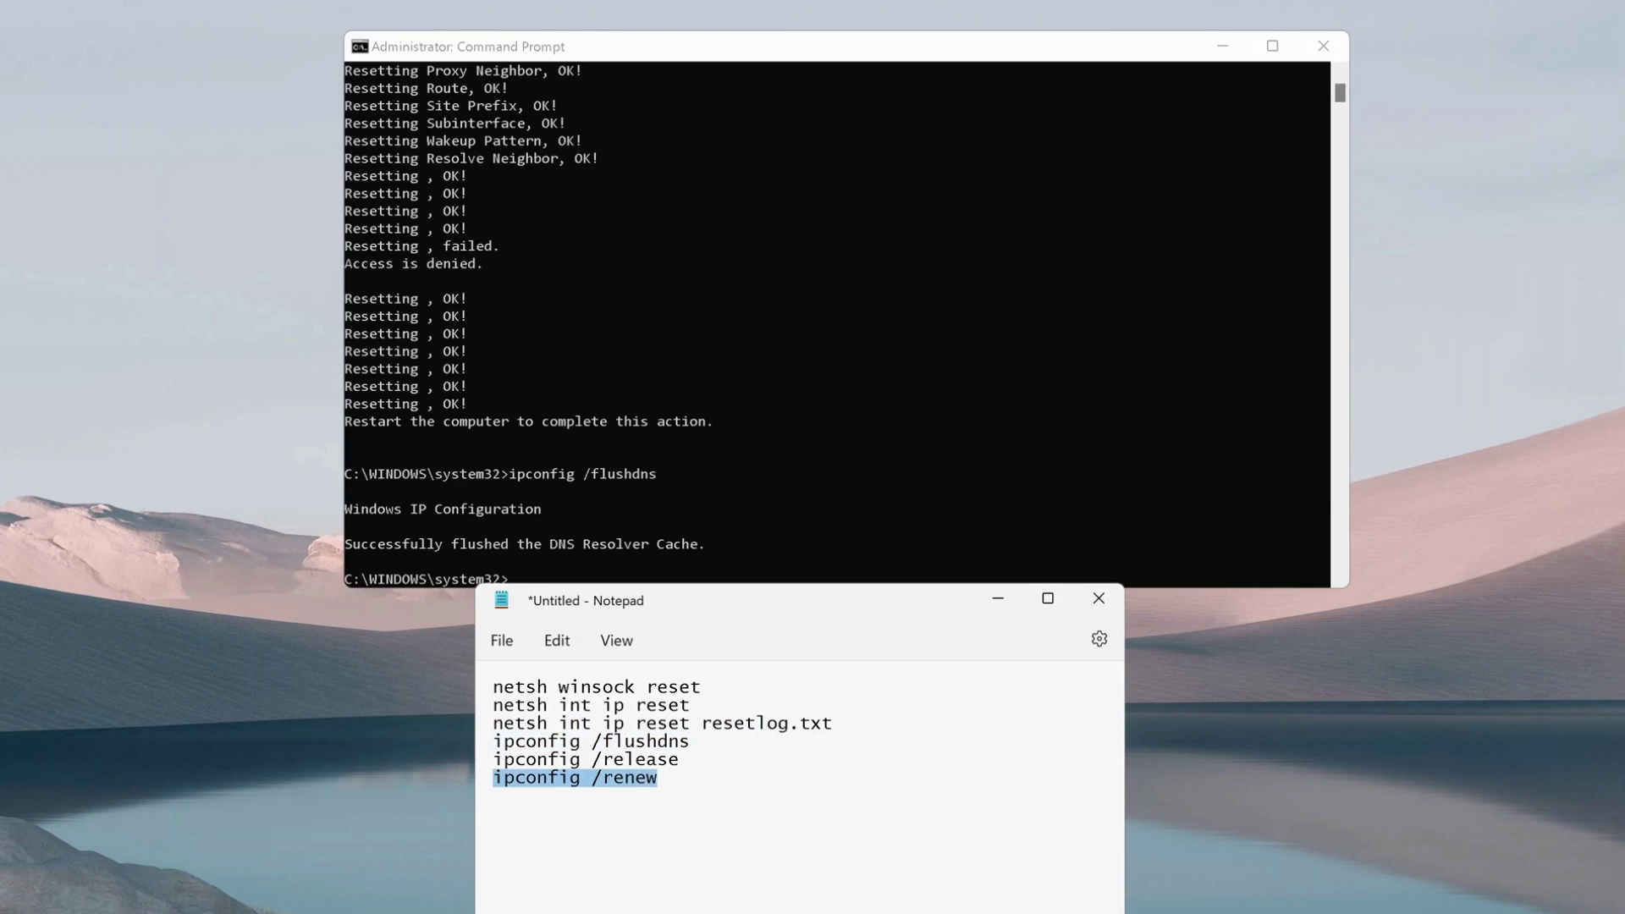
pyautogui.tripleClick(654, 766)
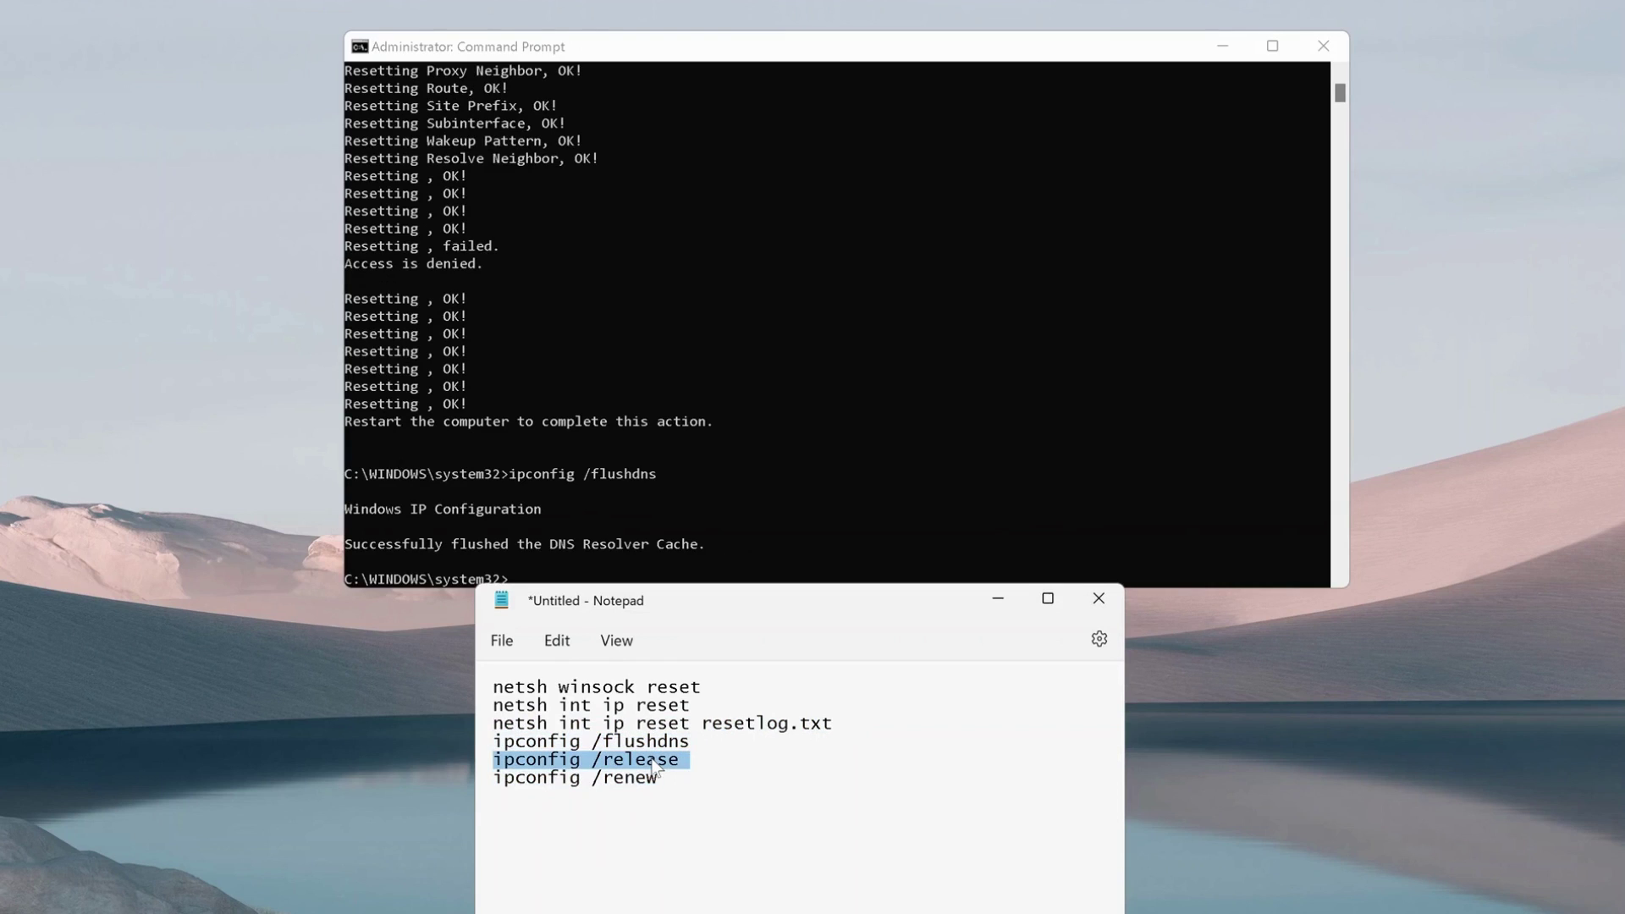
pyautogui.click(771, 479)
pyautogui.hotkey('ctrl', 'v')
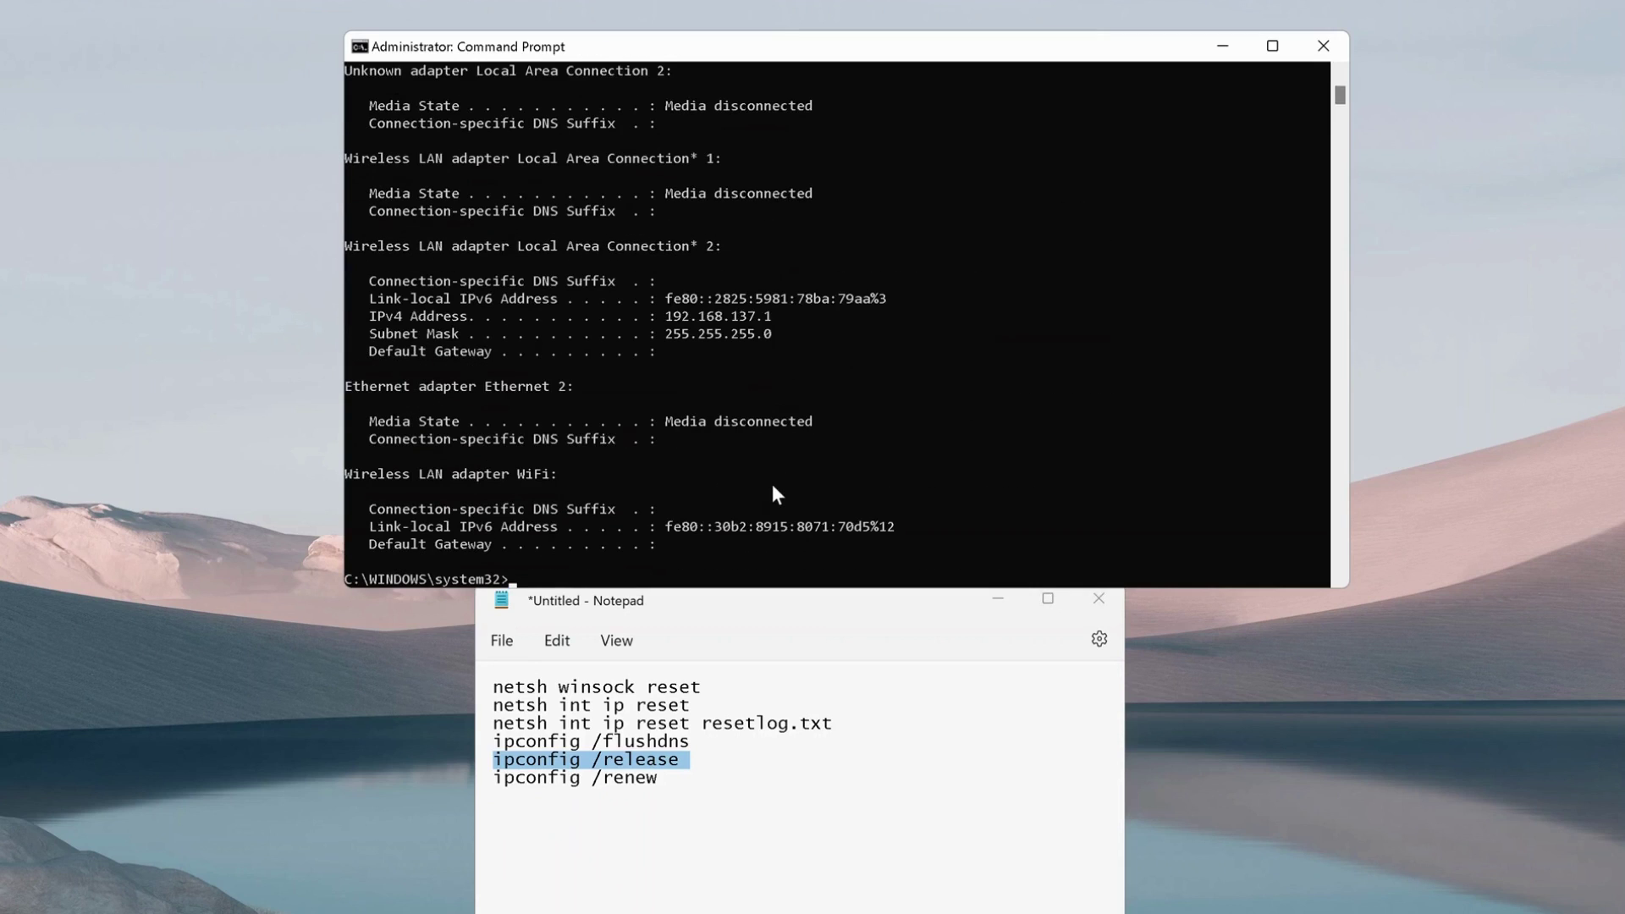
# Run 'ipconfig /renew' so the WiFi adapter gets 192.168.1.102, then erase the retyped text.
pyautogui.tripleClick(648, 782)
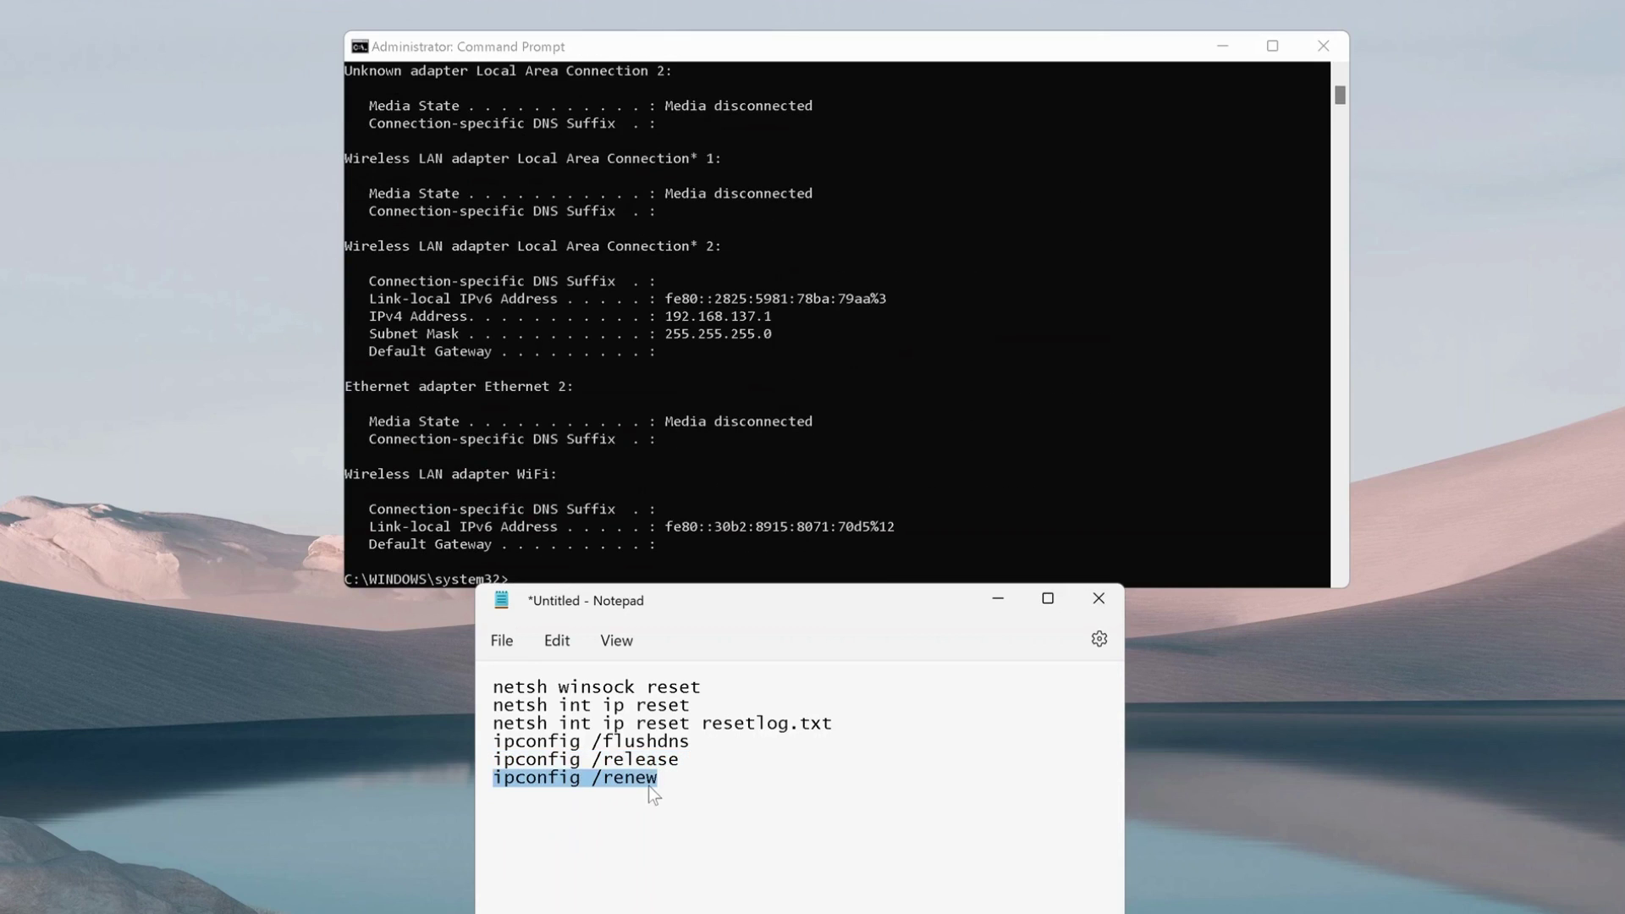
pyautogui.click(791, 554)
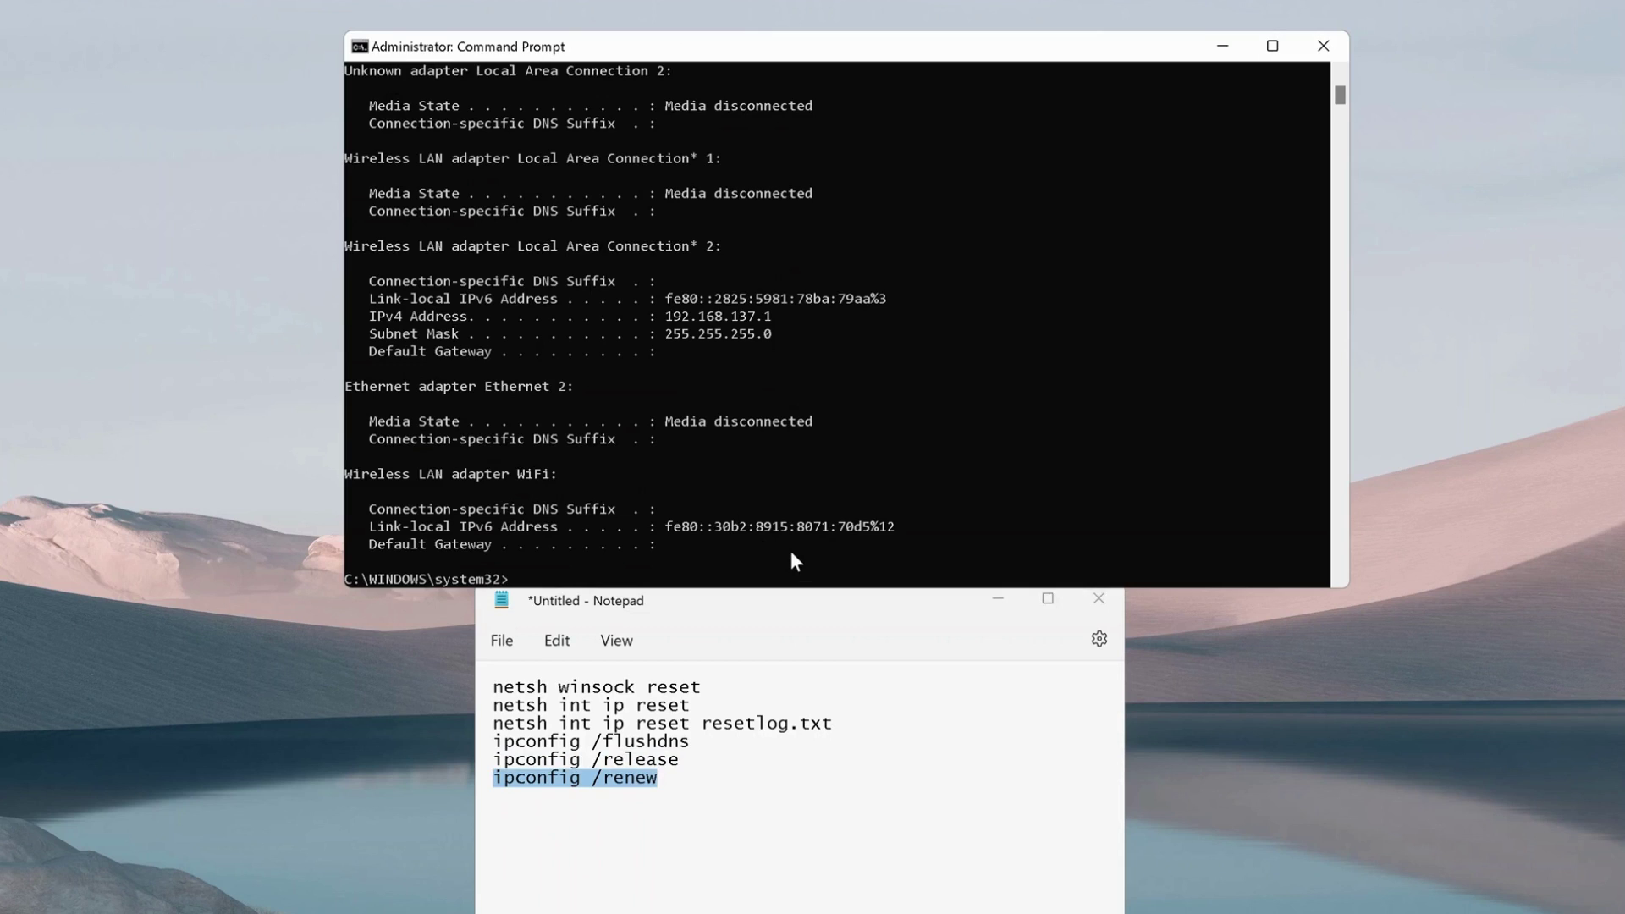
pyautogui.hotkey('ctrl', 'v')
pyautogui.press('Return')
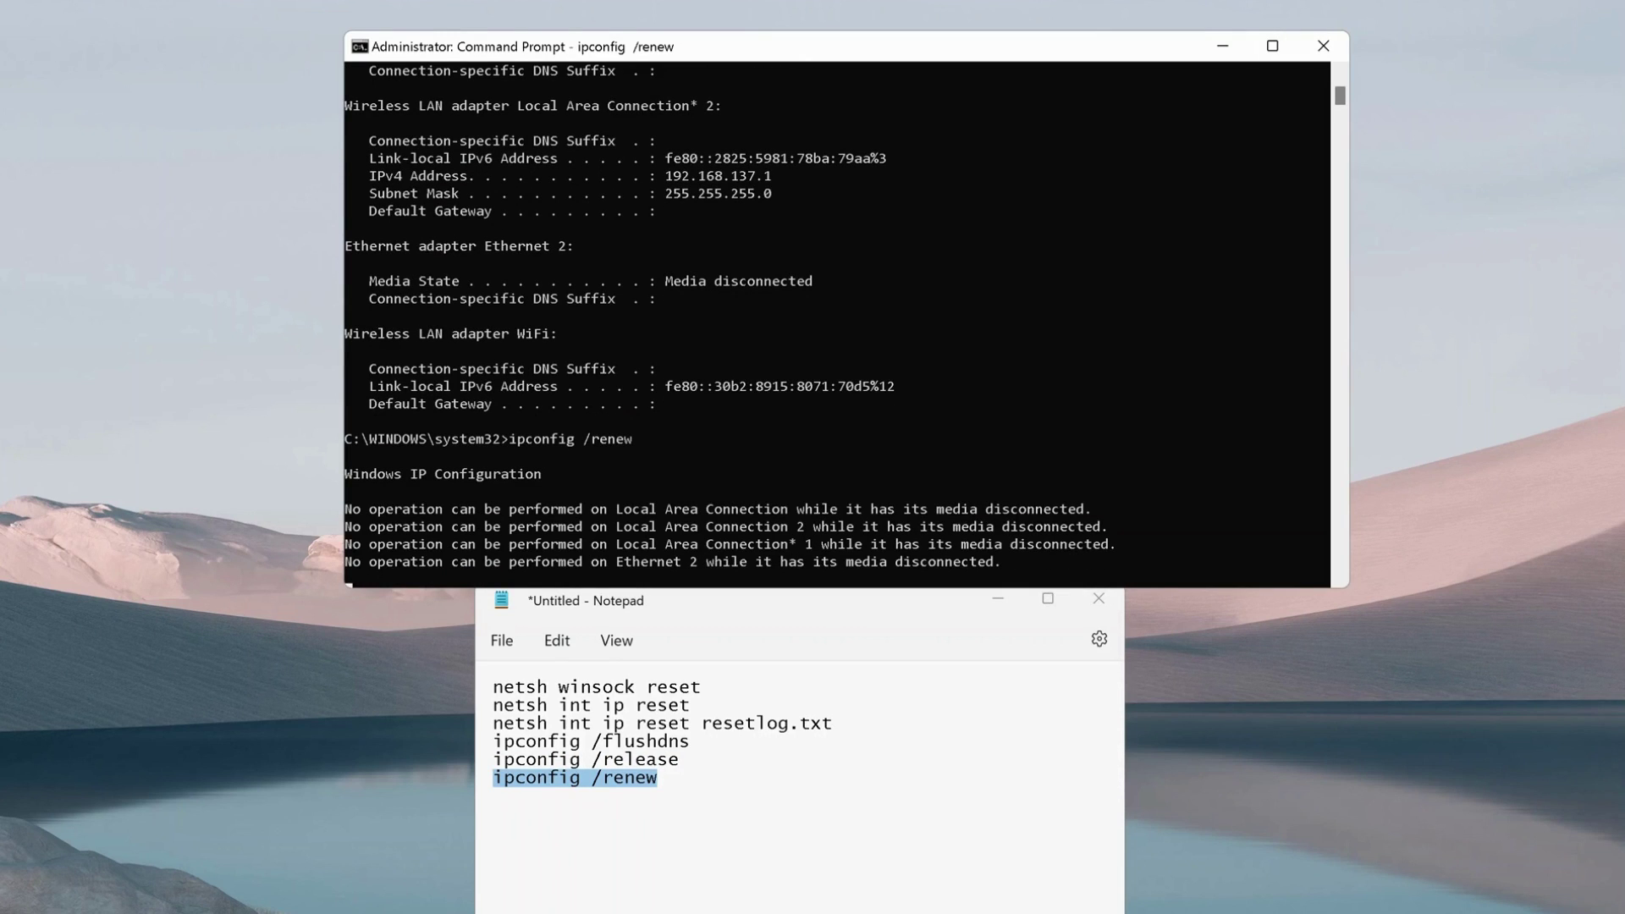
pyautogui.write('netsh winsock reset')
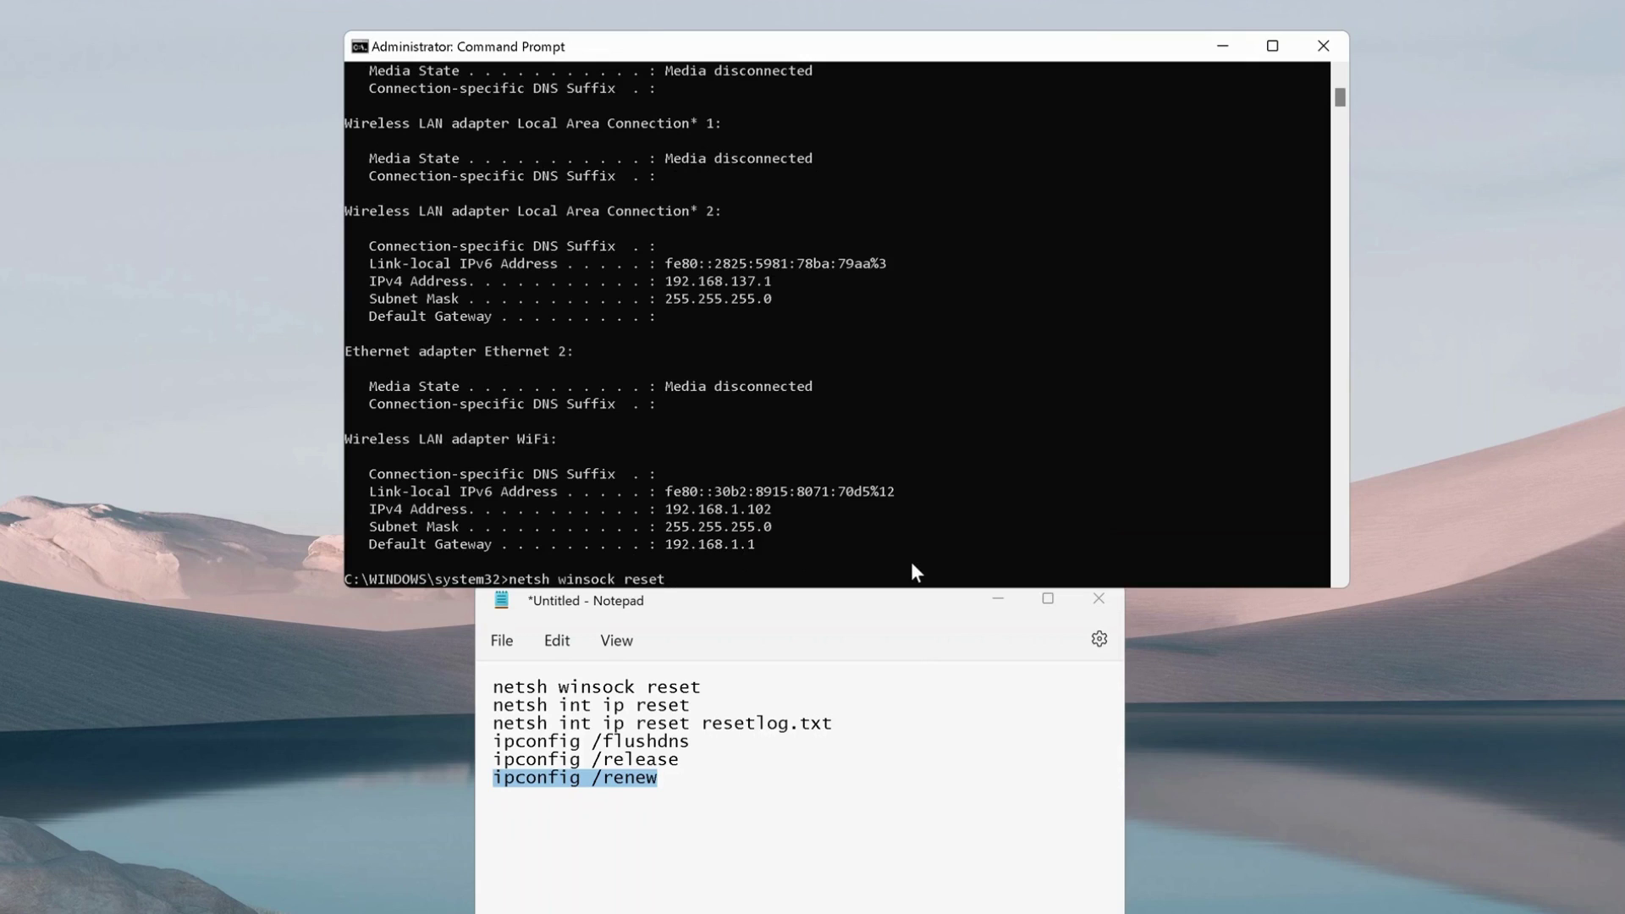
pyautogui.press('BackSpace')
pyautogui.press('BackSpace')
pyautogui.press('BackSpace')
pyautogui.press('BackSpace')
pyautogui.press('BackSpace')
pyautogui.press('BackSpace')
pyautogui.write('exit')
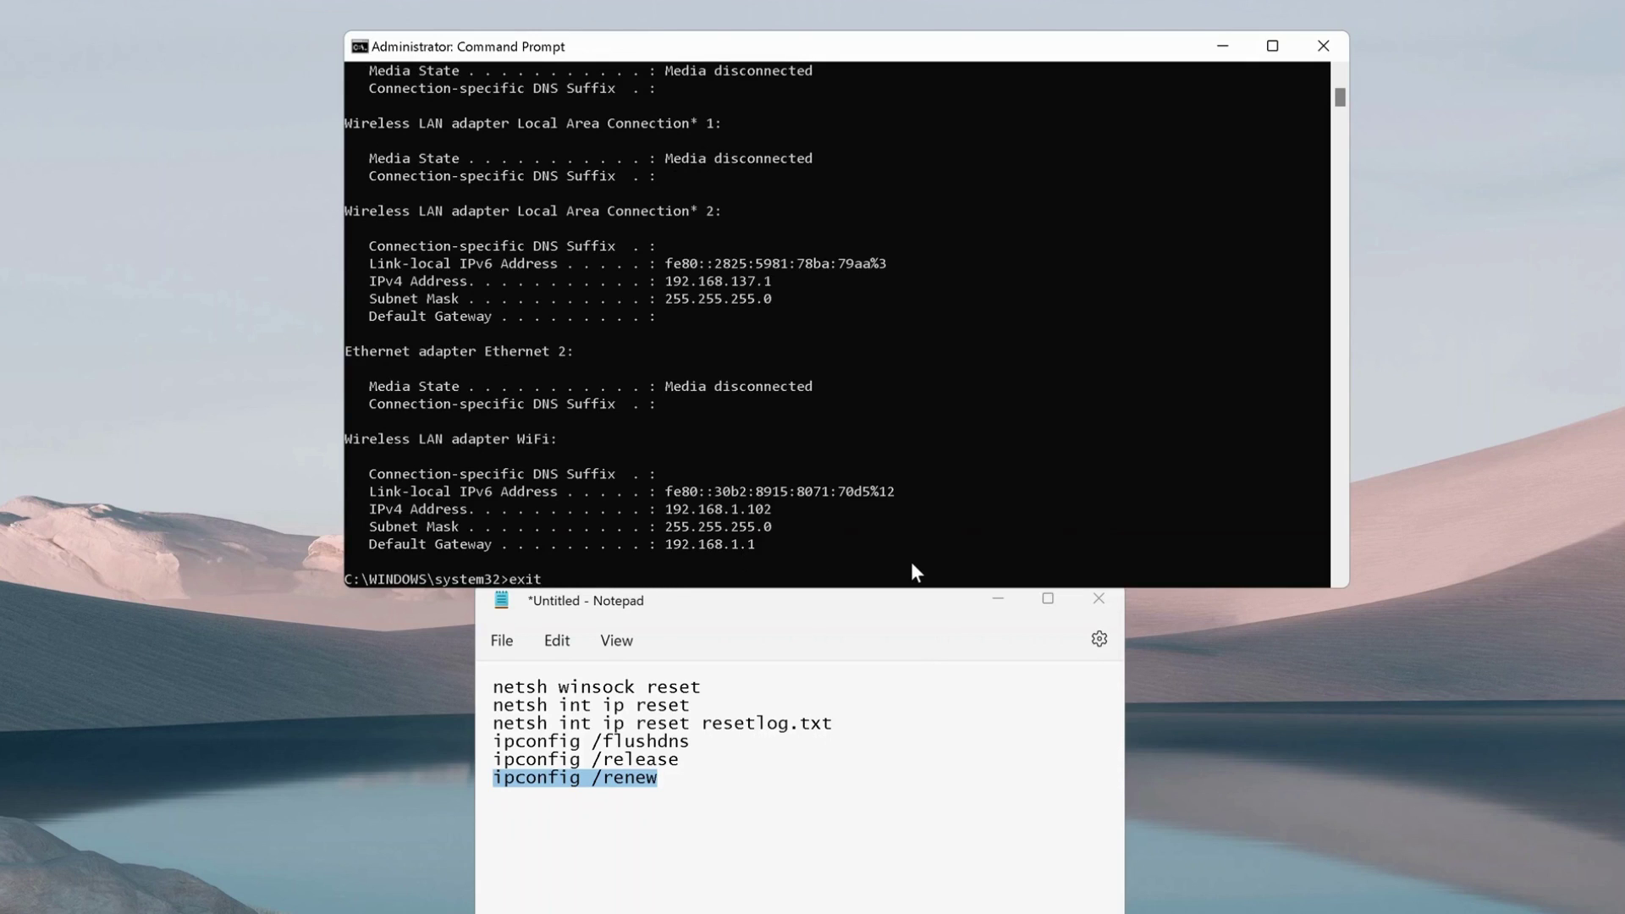